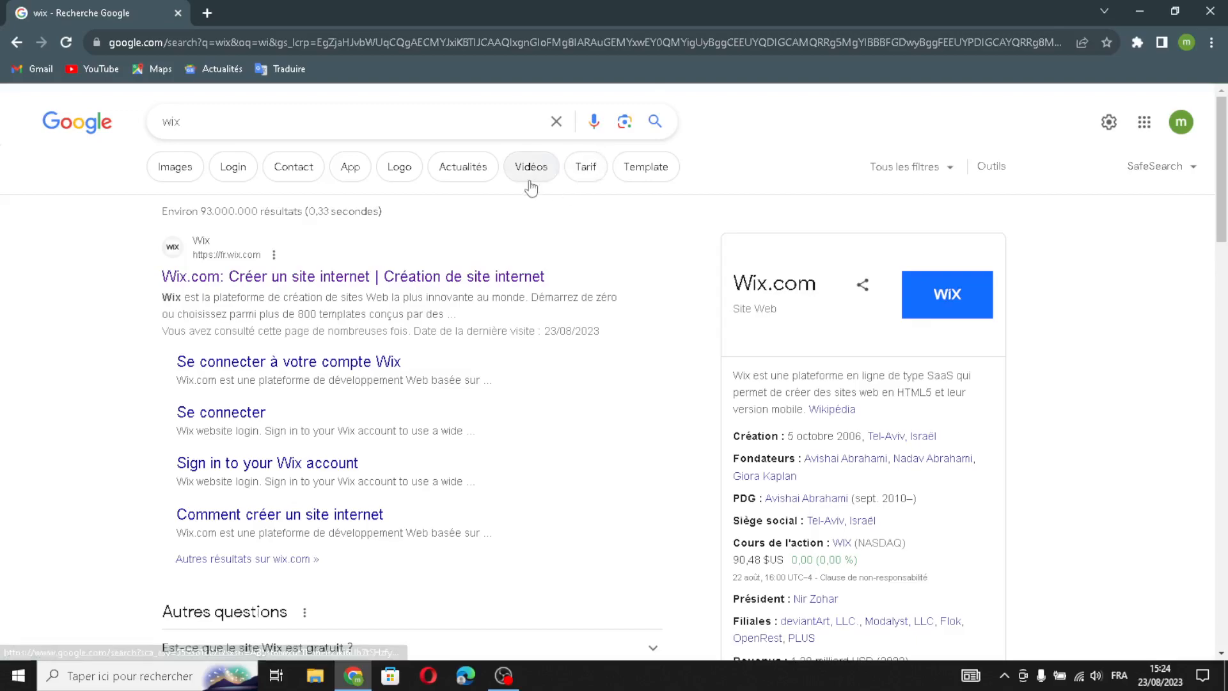
Step: Open Wix and start a new site with Car Accessories Manufacturer as its website type
click(476, 275)
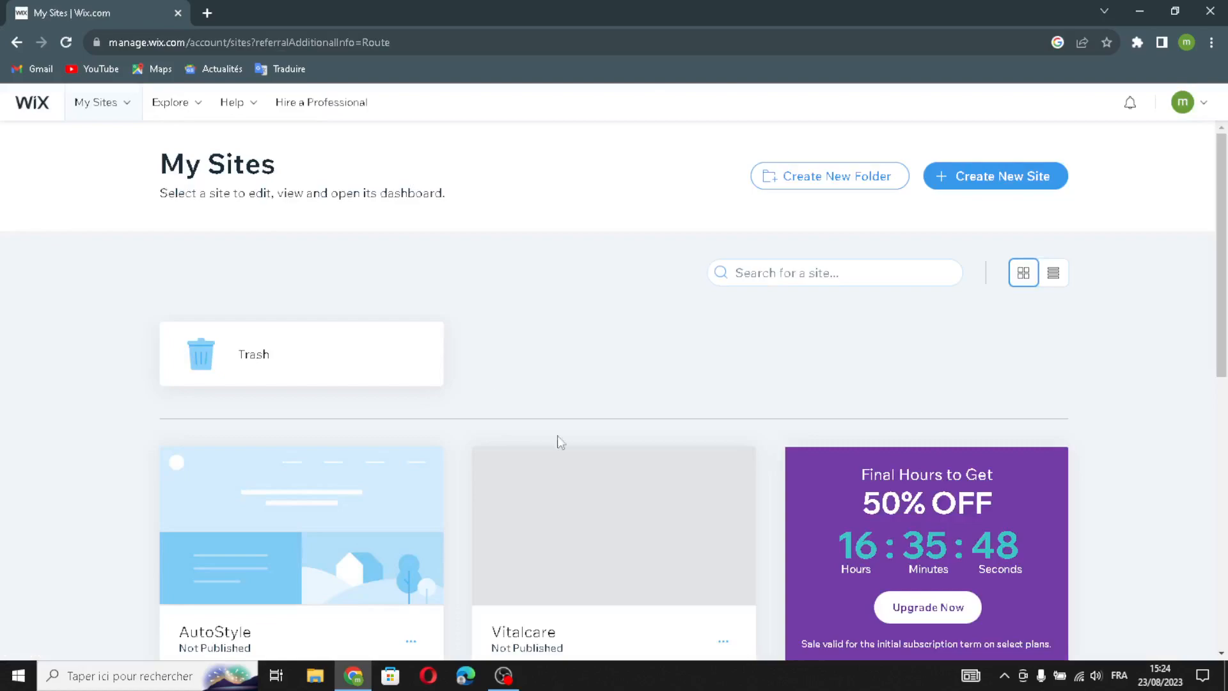
click(981, 185)
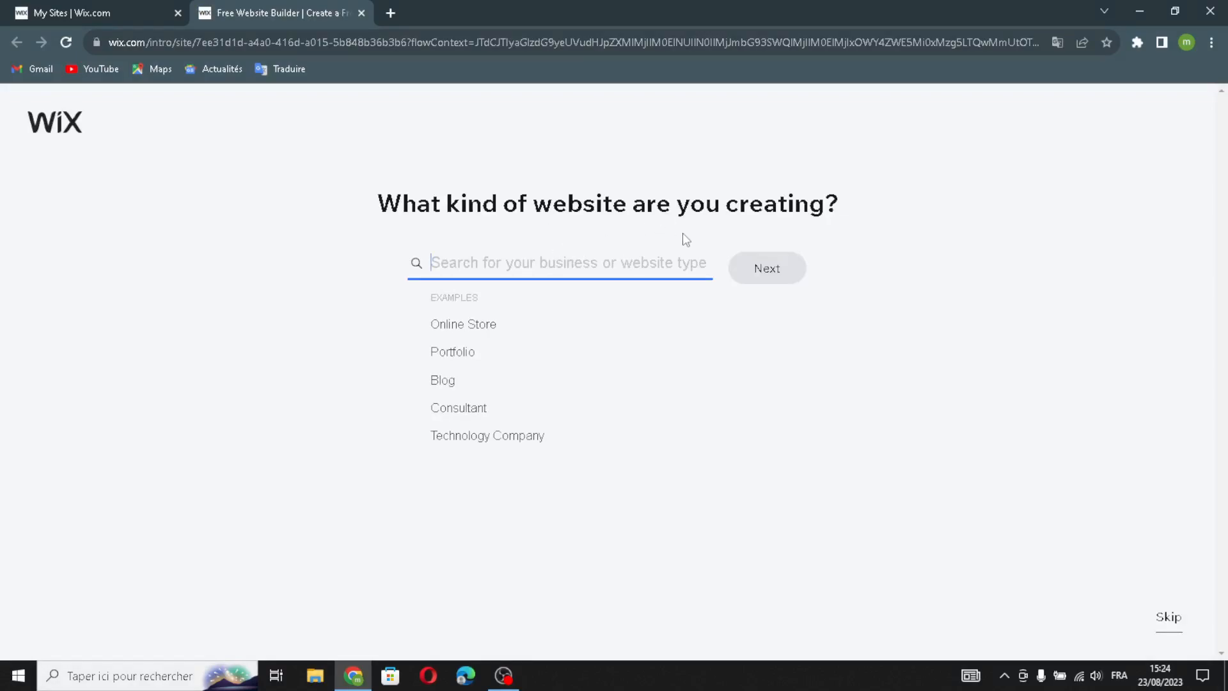
text(car )
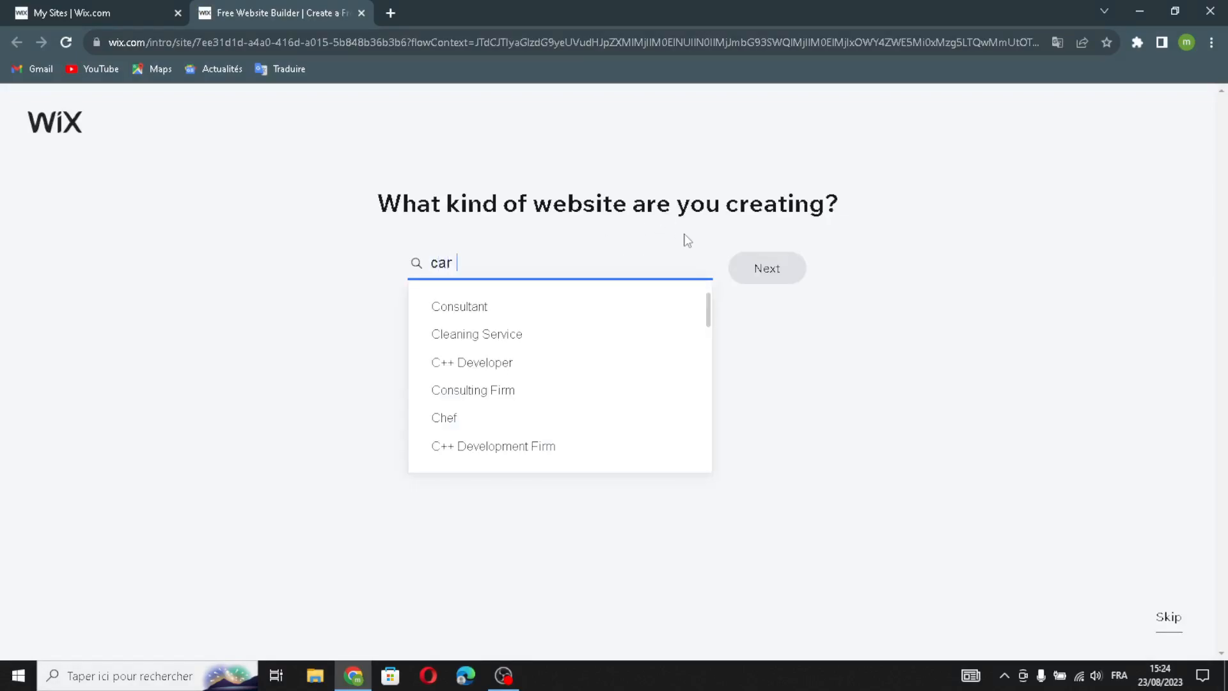
text(accessories)
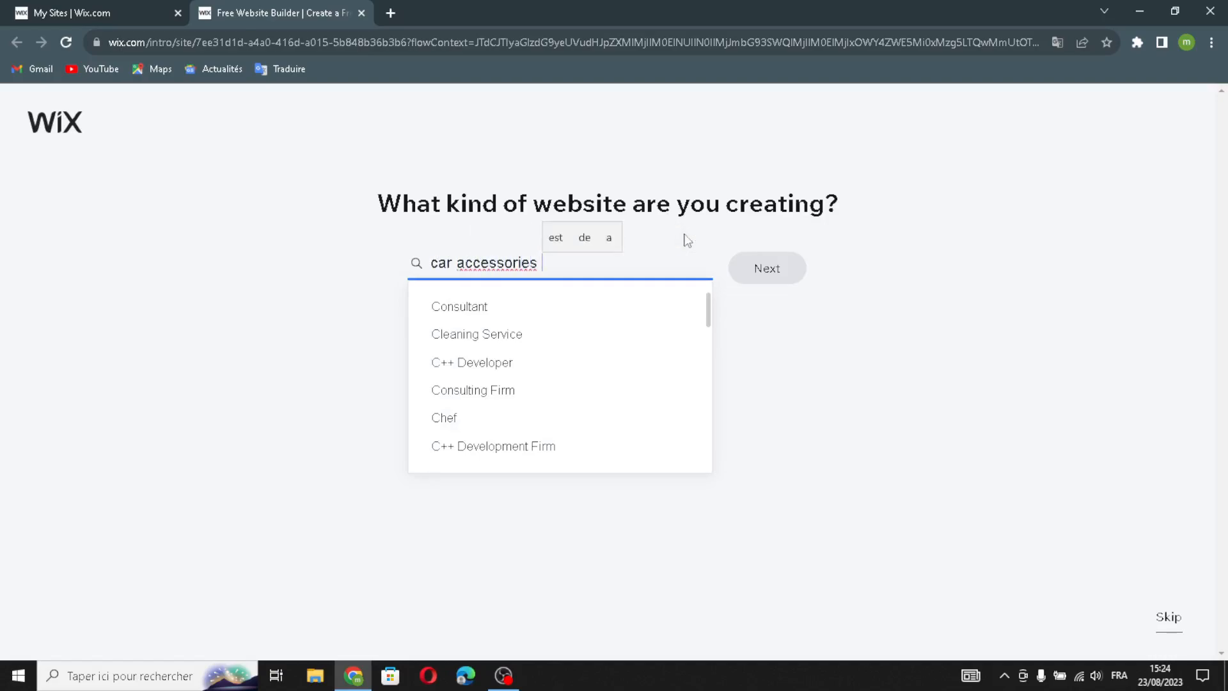
click(557, 336)
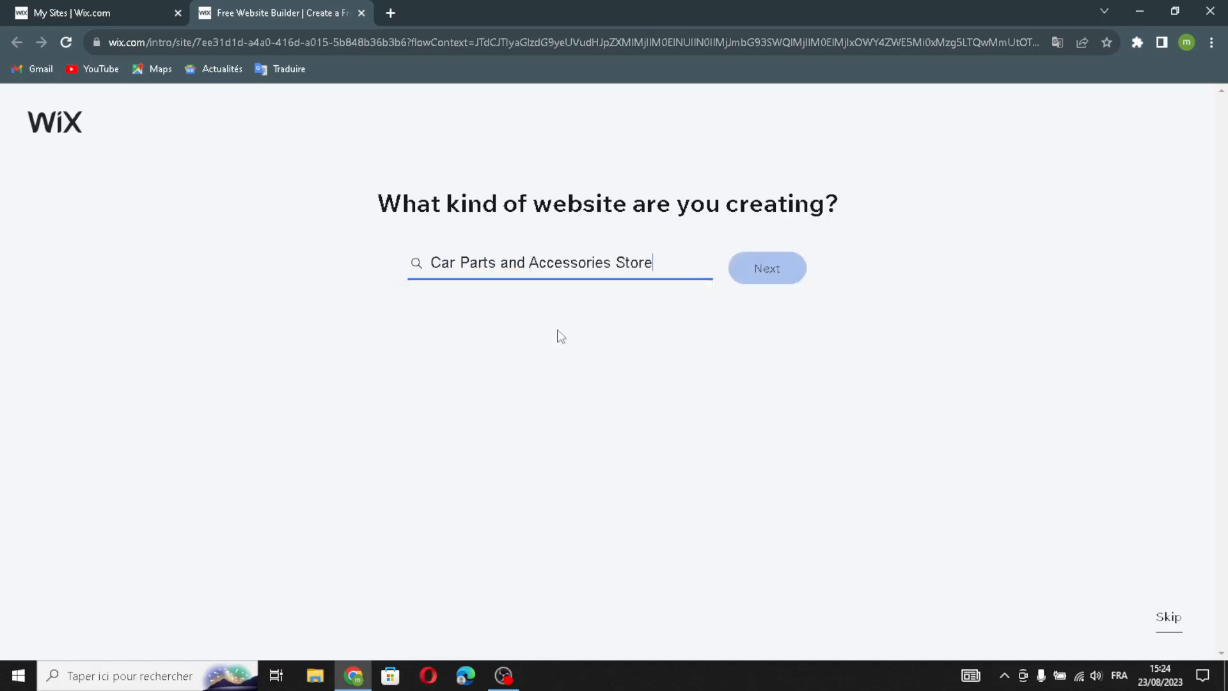
key(BackSpace)
key(BackSpace)
key(BackSpace)
key(BackSpace)
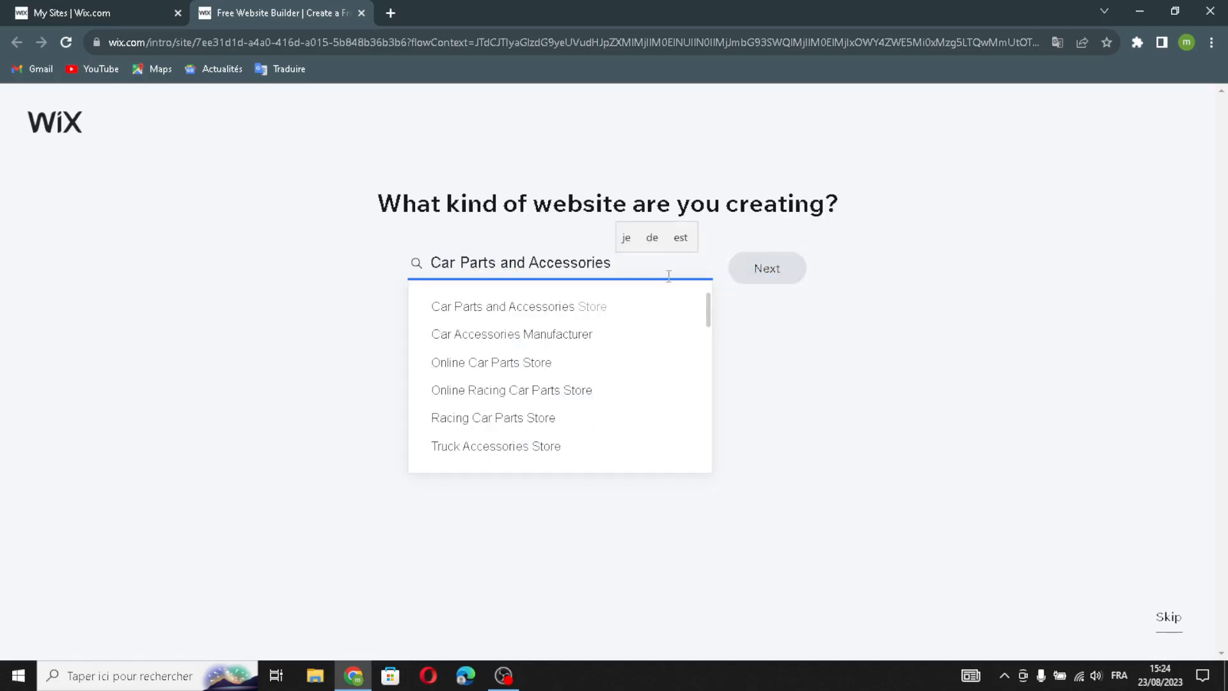
click(560, 334)
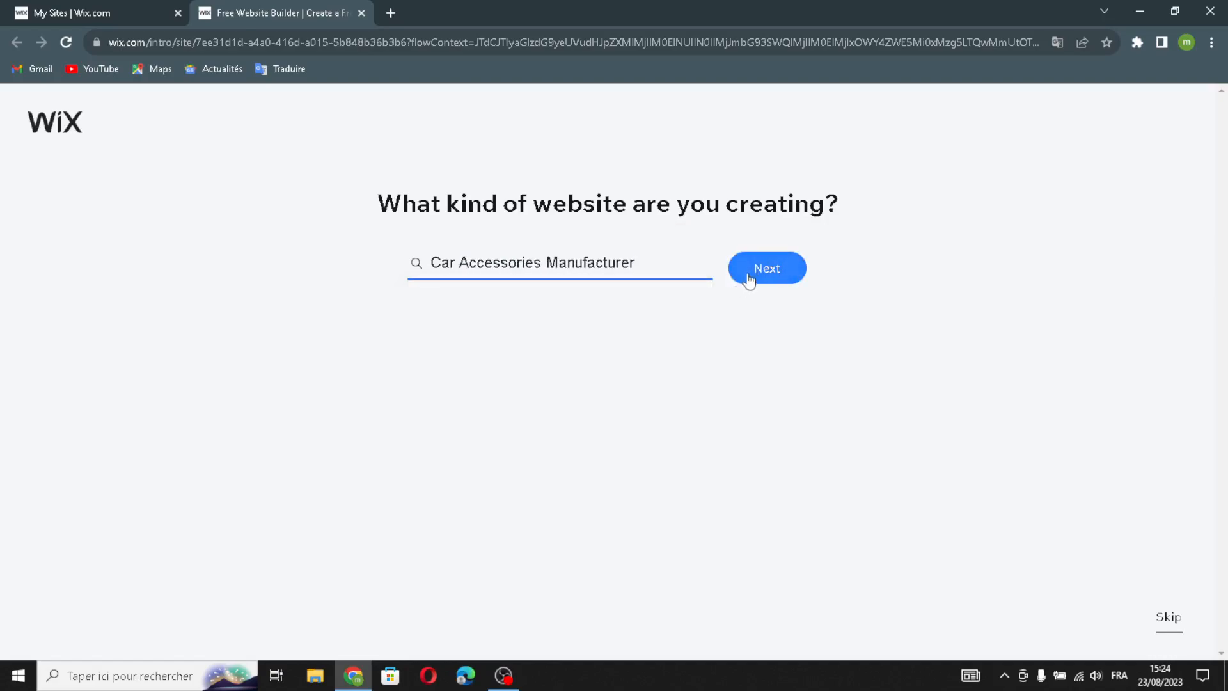
click(751, 280)
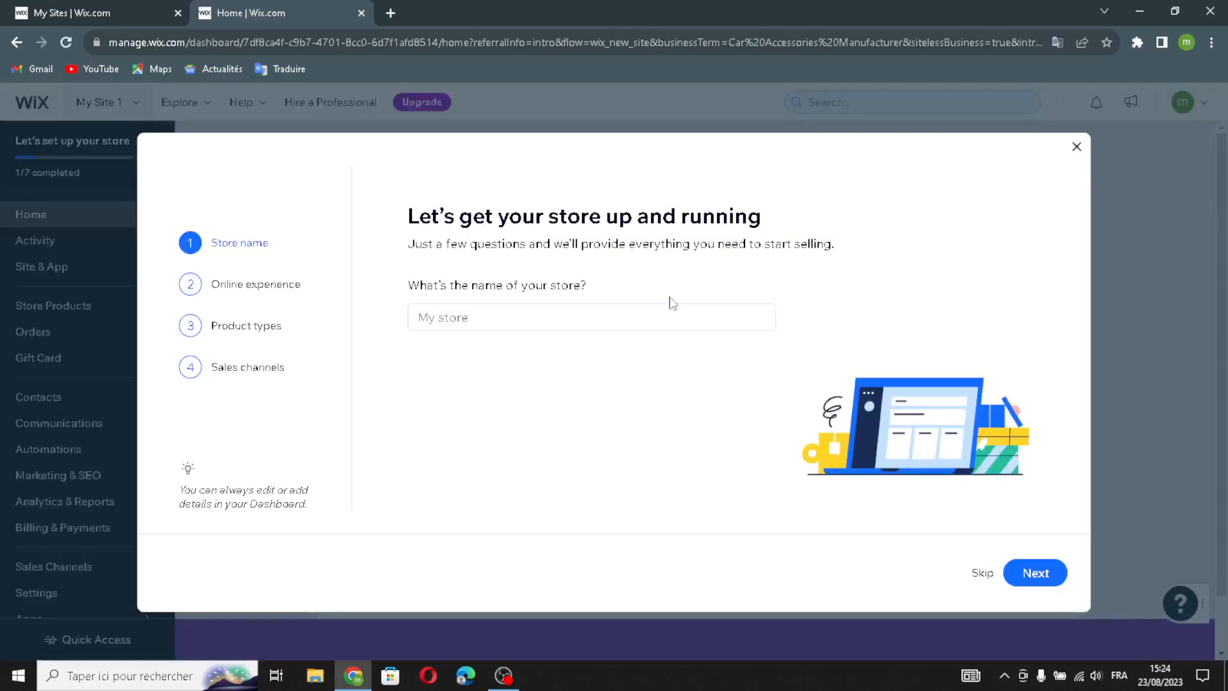
Step: Name the store AutoStyle and proceed past the question about already having an online store
click(514, 330)
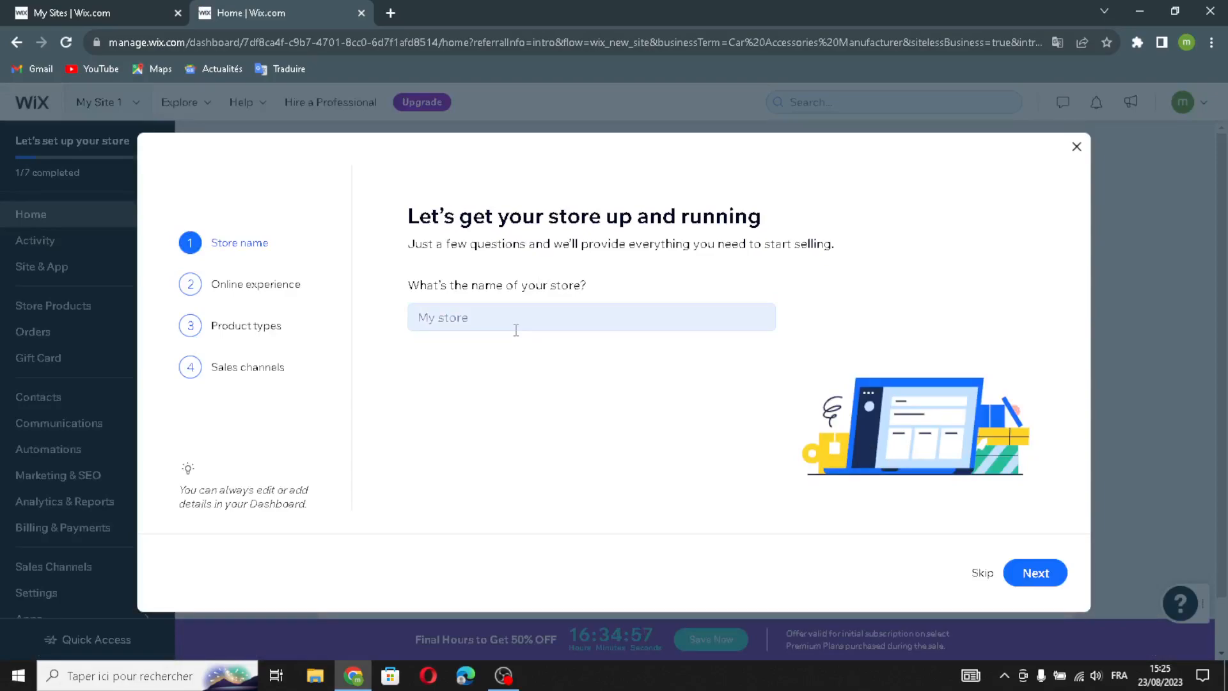
click(515, 329)
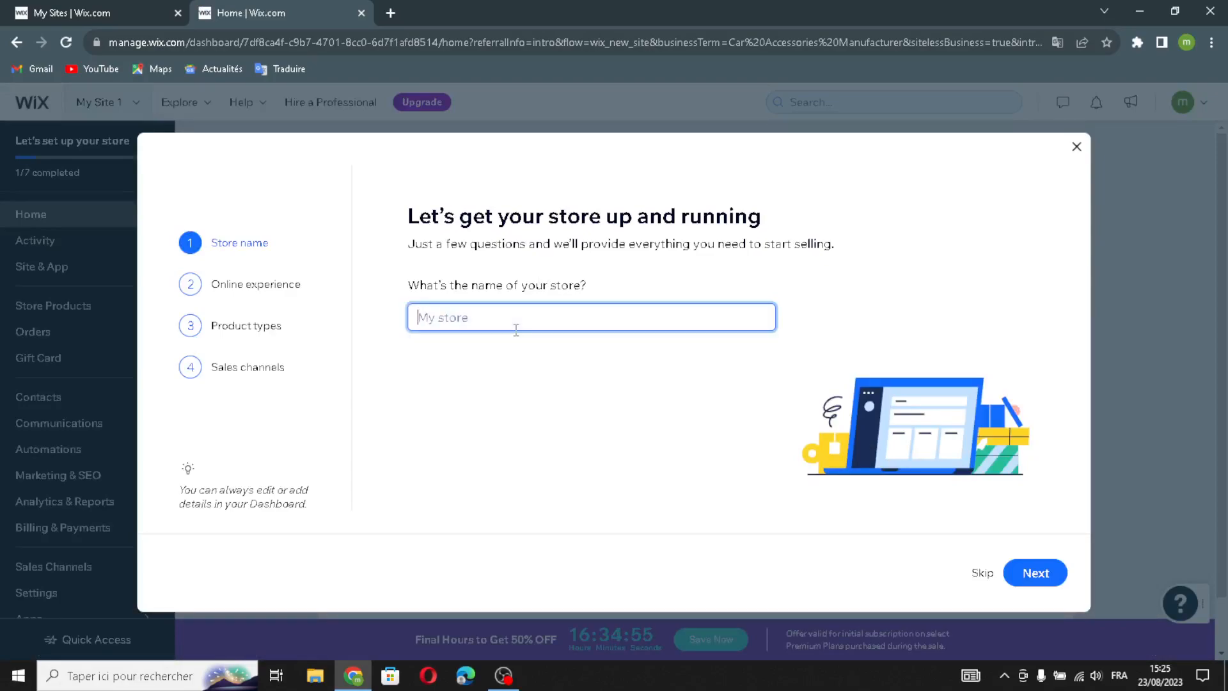
text(AutoStyle)
click(1020, 567)
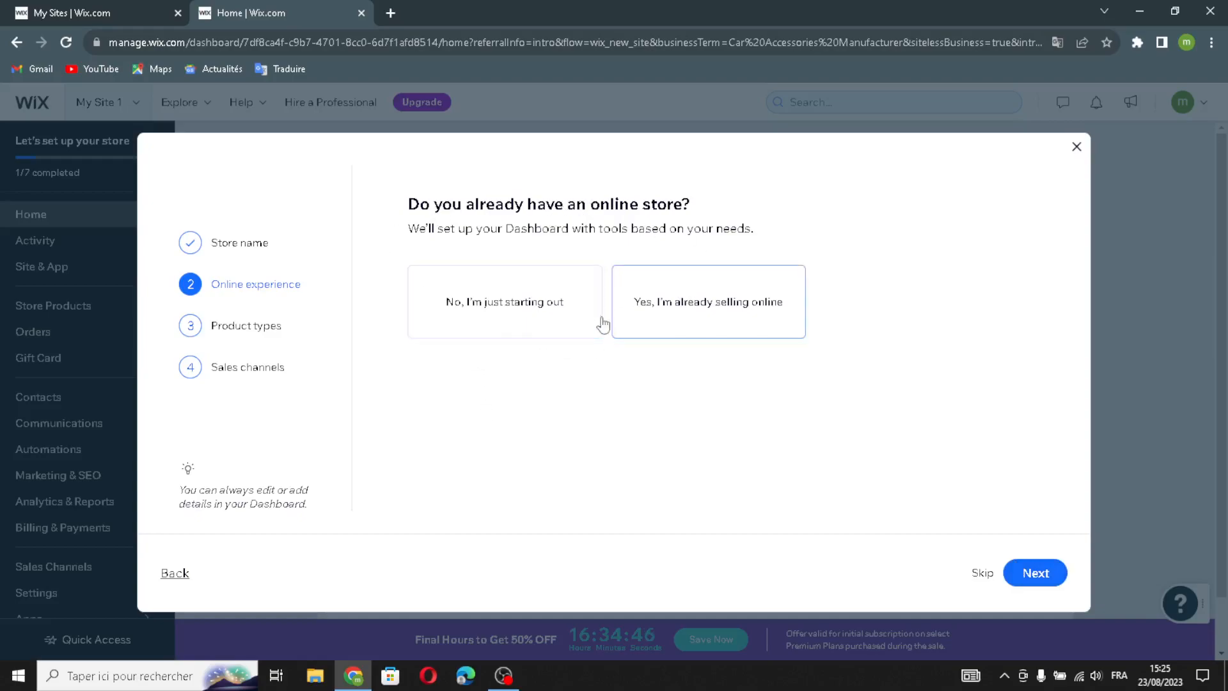
click(1035, 571)
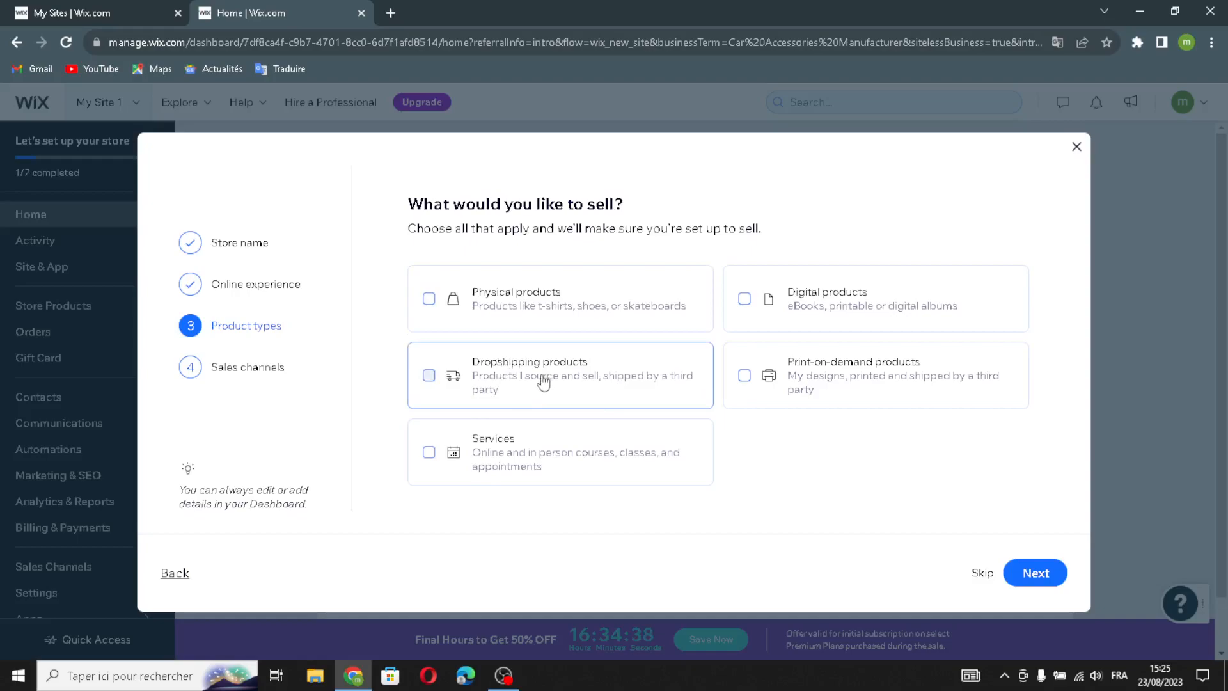
Step: Choose digital, physical and dropshipping products as what the store sells, and proceed to the sales channels
click(768, 310)
click(505, 303)
click(508, 397)
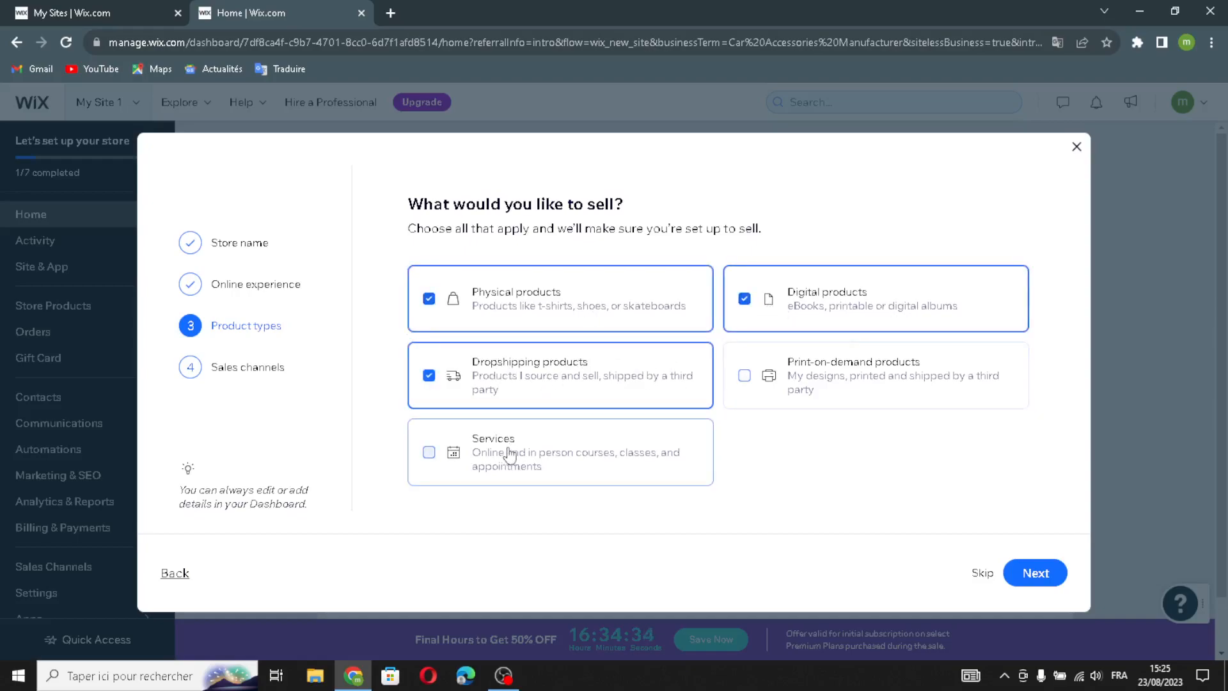
click(1029, 572)
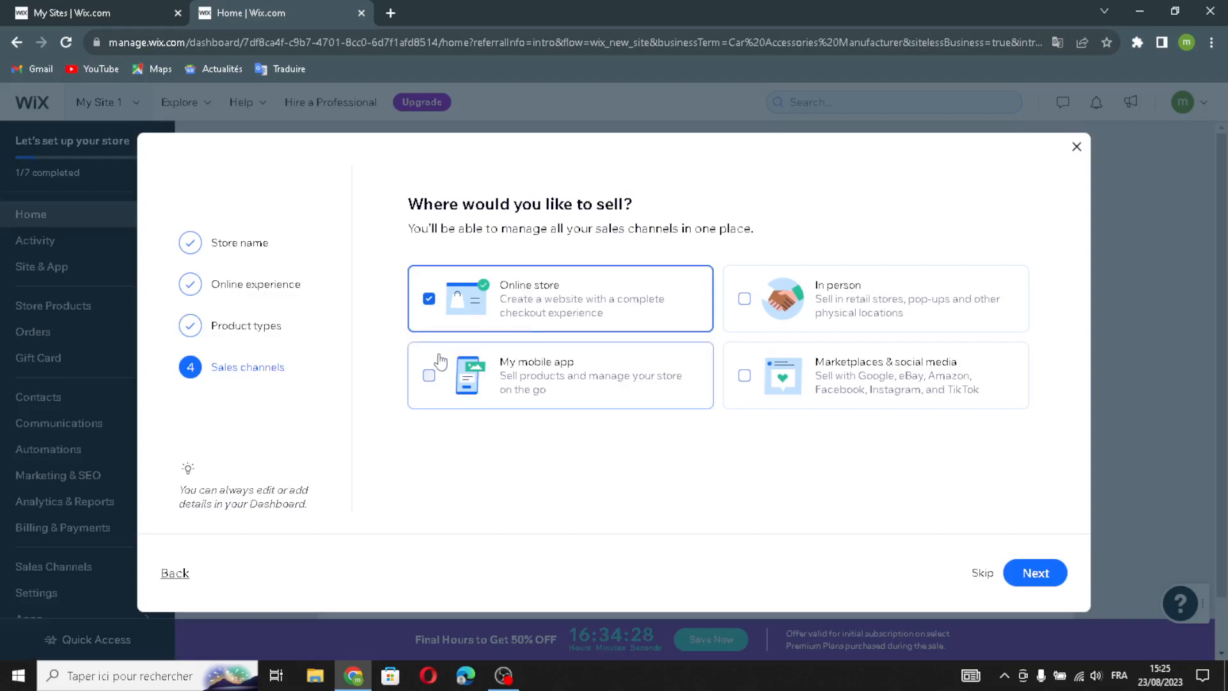
Step: Add My mobile app and In person to the sales channels, and finish the store setup to reach the dashboard
click(570, 394)
click(777, 299)
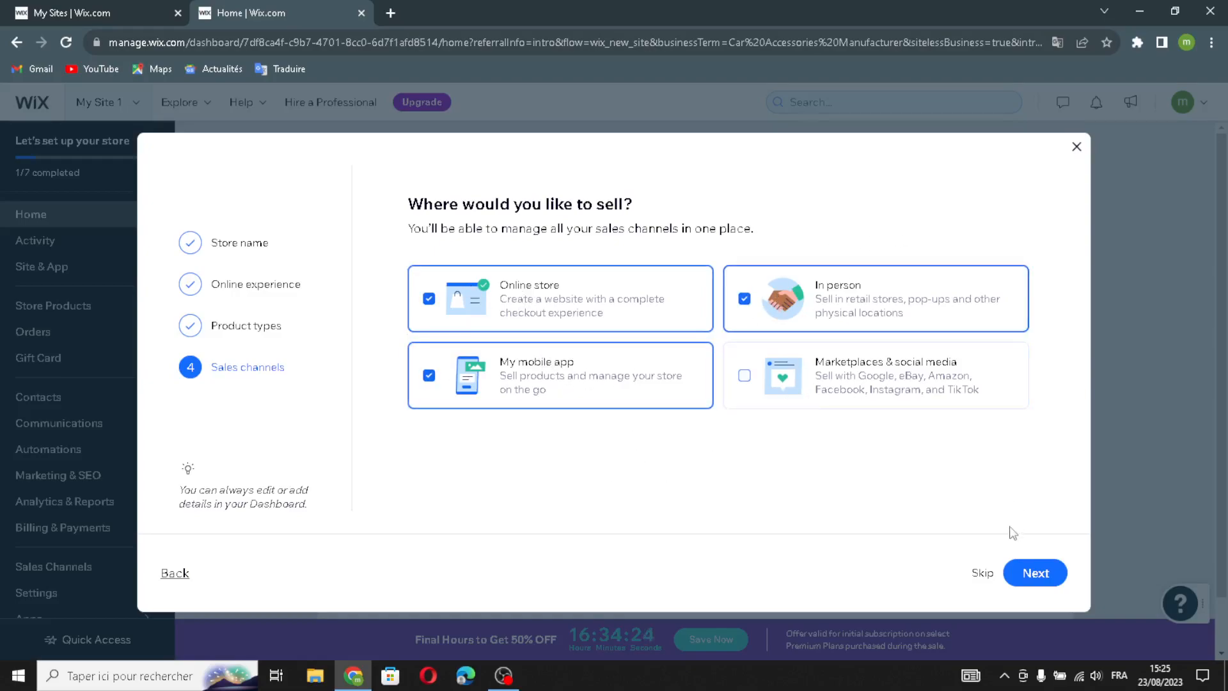
click(1039, 574)
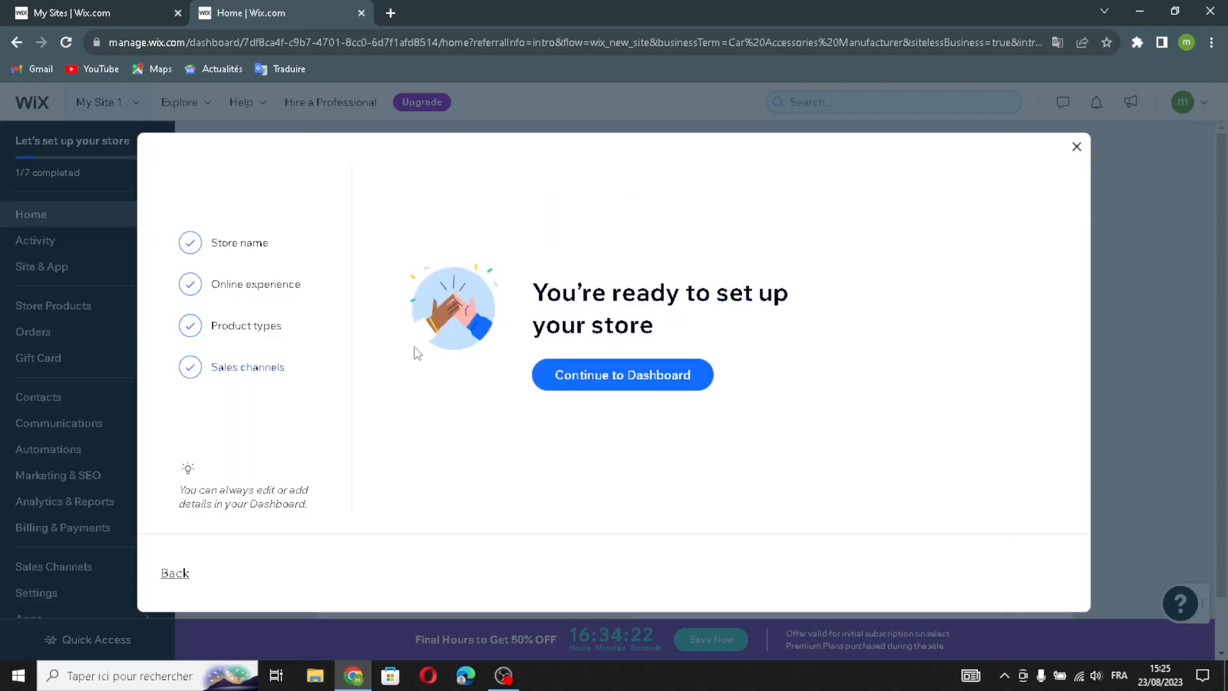
click(557, 385)
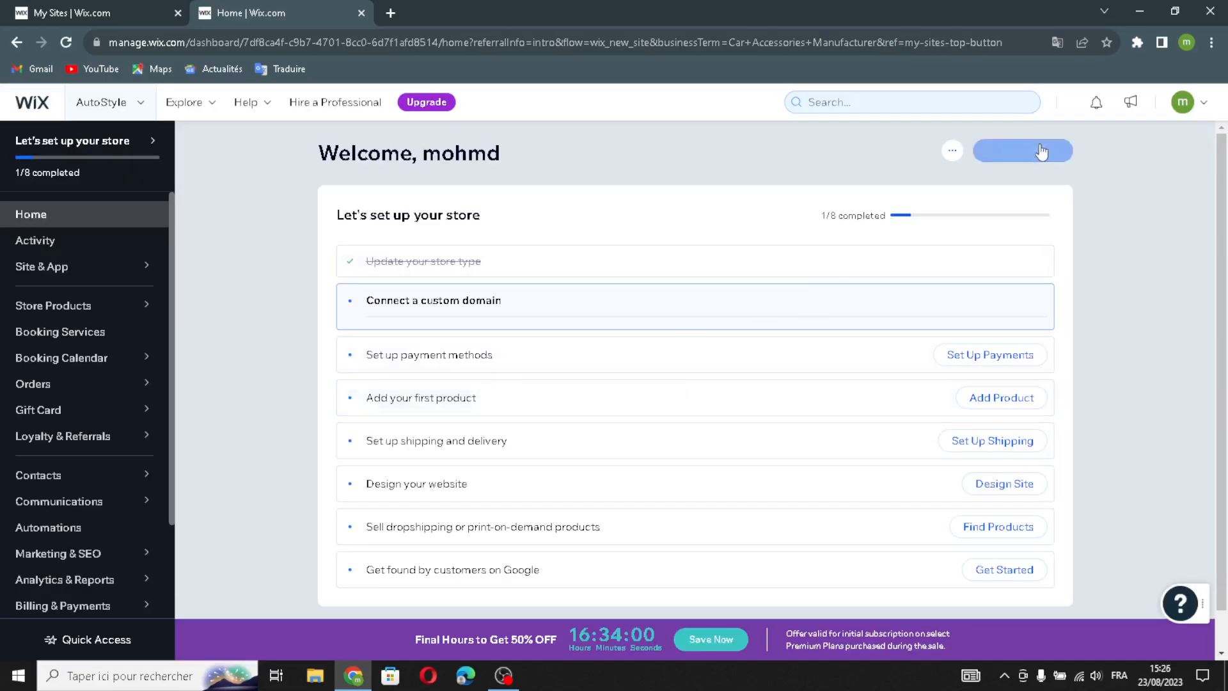
Step: Start designing the site from a ready-made template and open the Auto Parts Store template for editing
click(1039, 151)
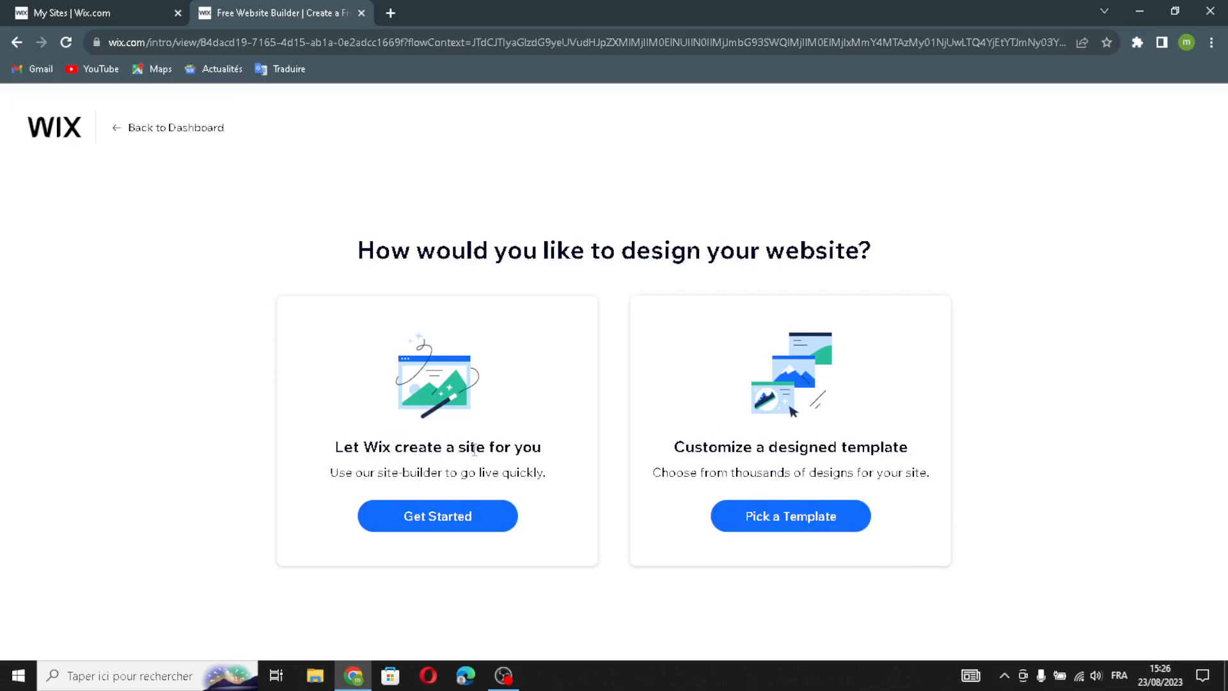
click(722, 514)
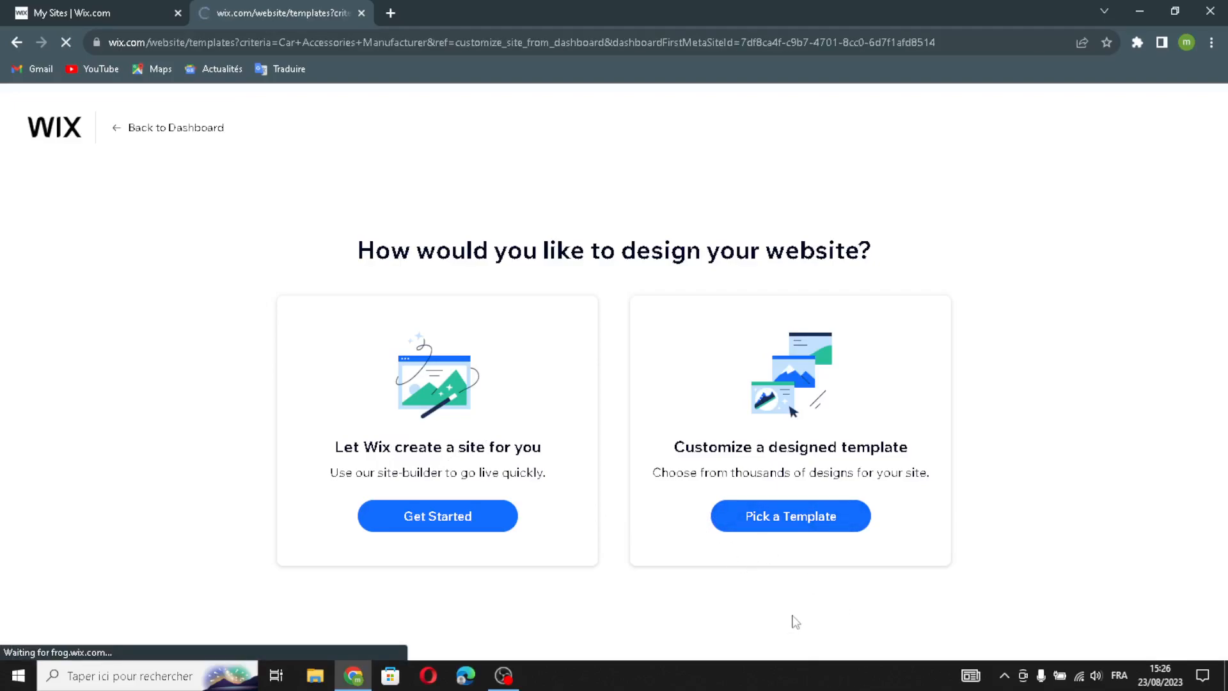
mouse_move(742, 487)
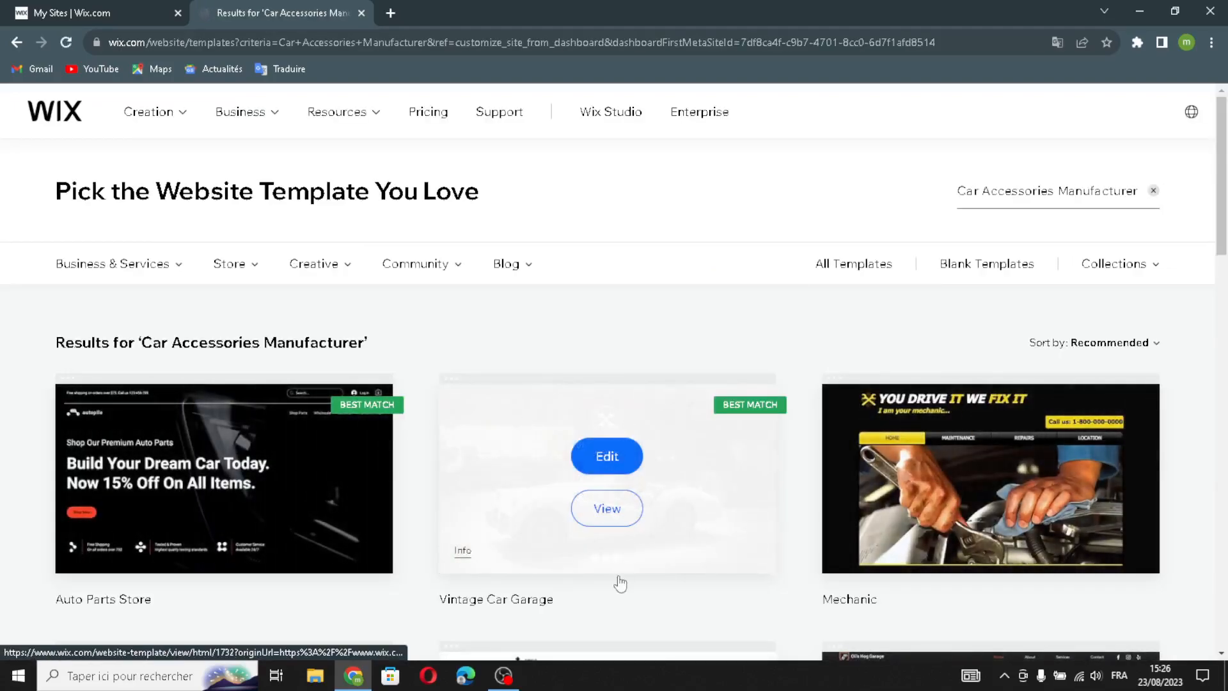
scroll(616, 579, down, 1)
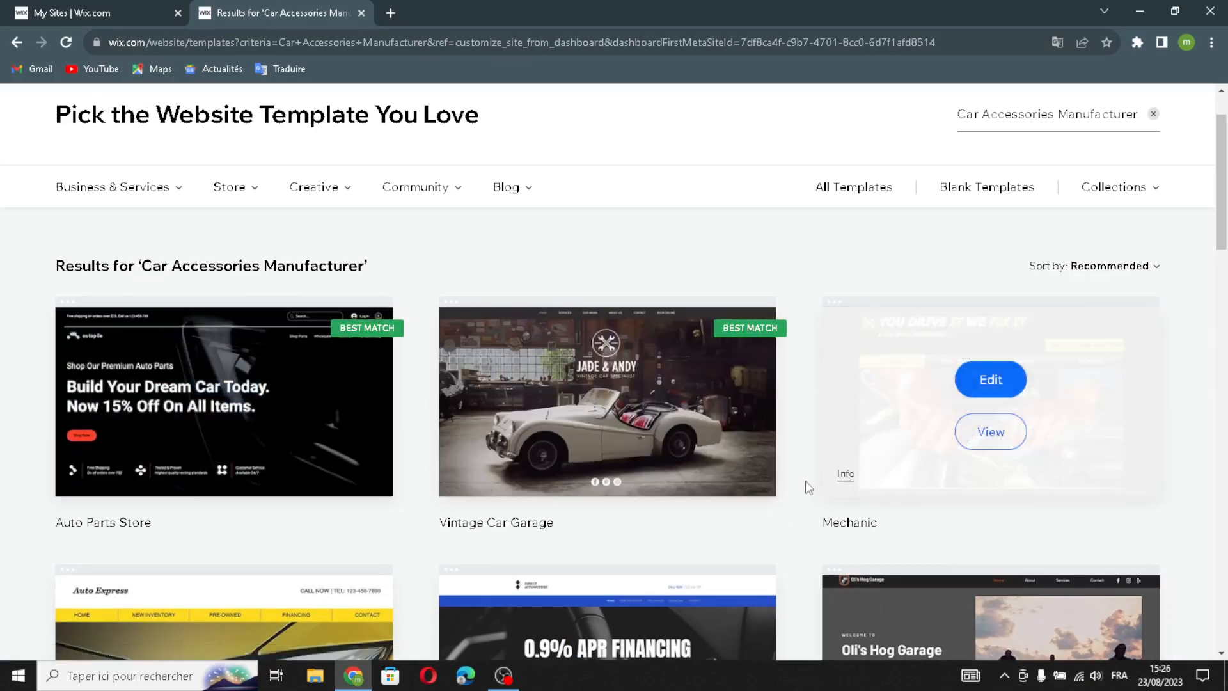
scroll(248, 466, down, 1)
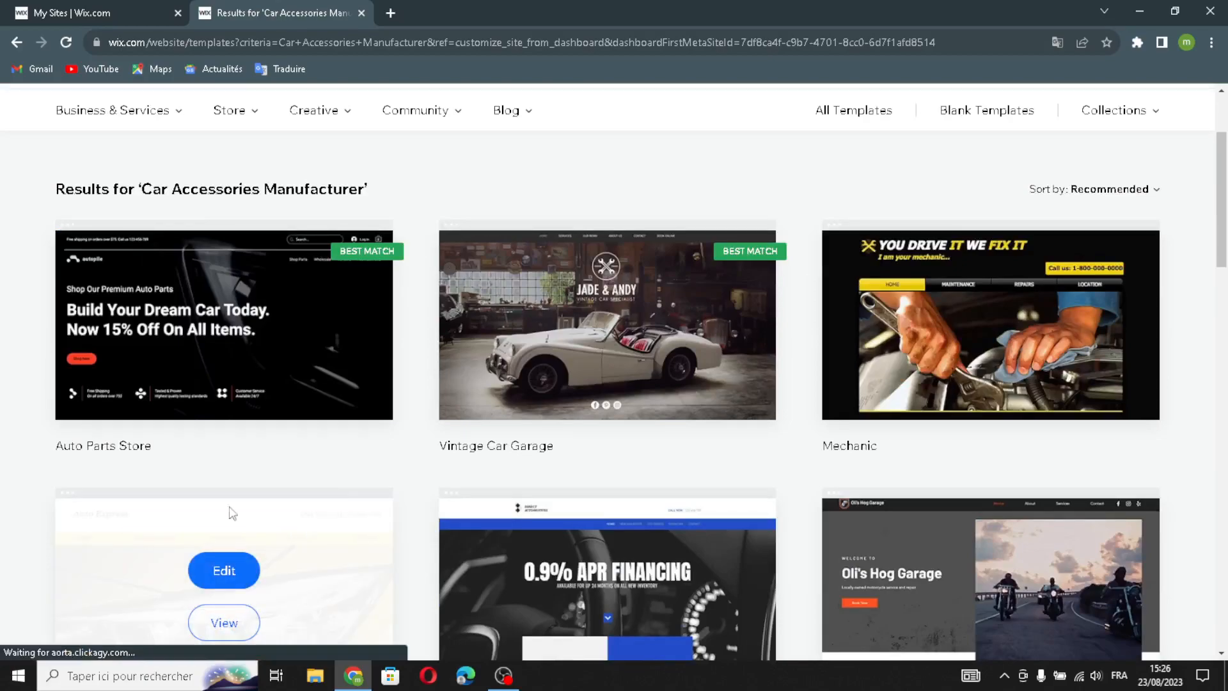
scroll(705, 470, down, 1)
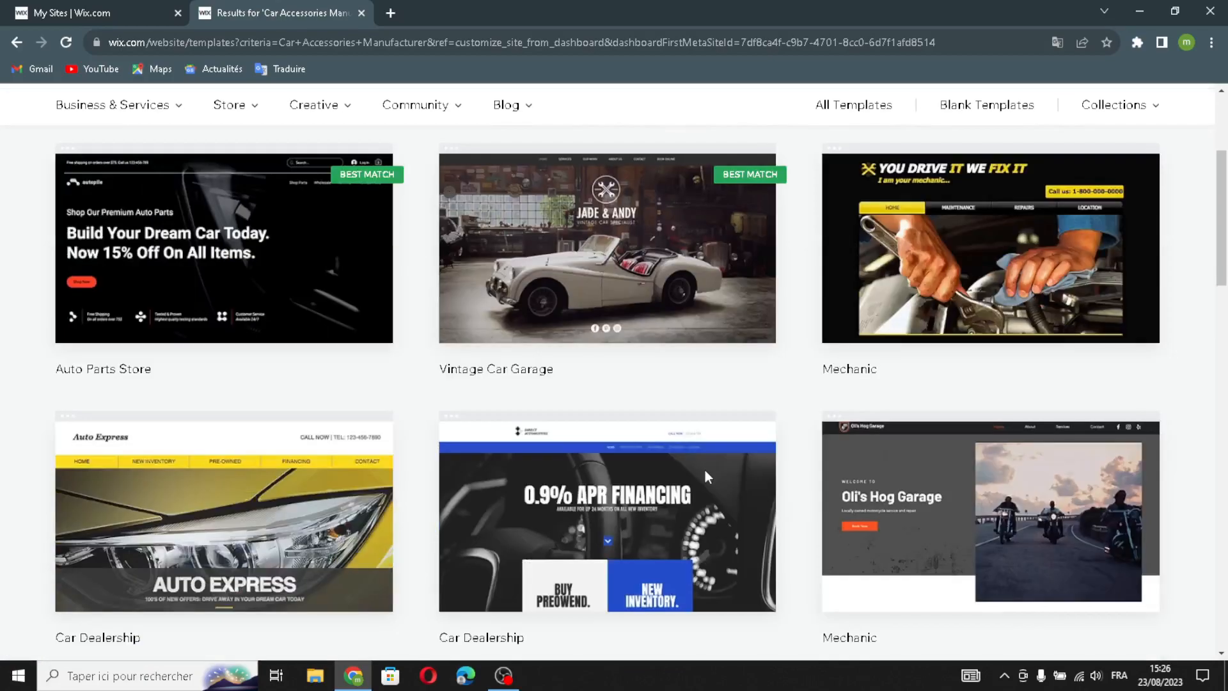
scroll(678, 483, down, 1)
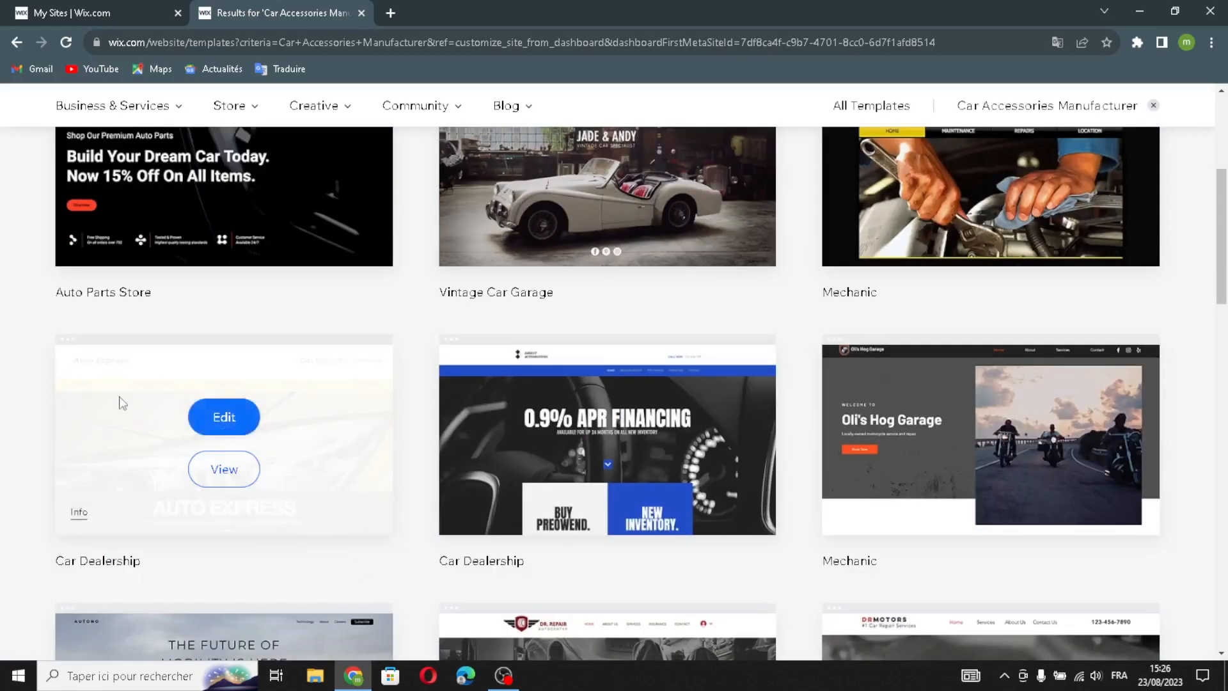
scroll(150, 259, up, 2)
click(206, 289)
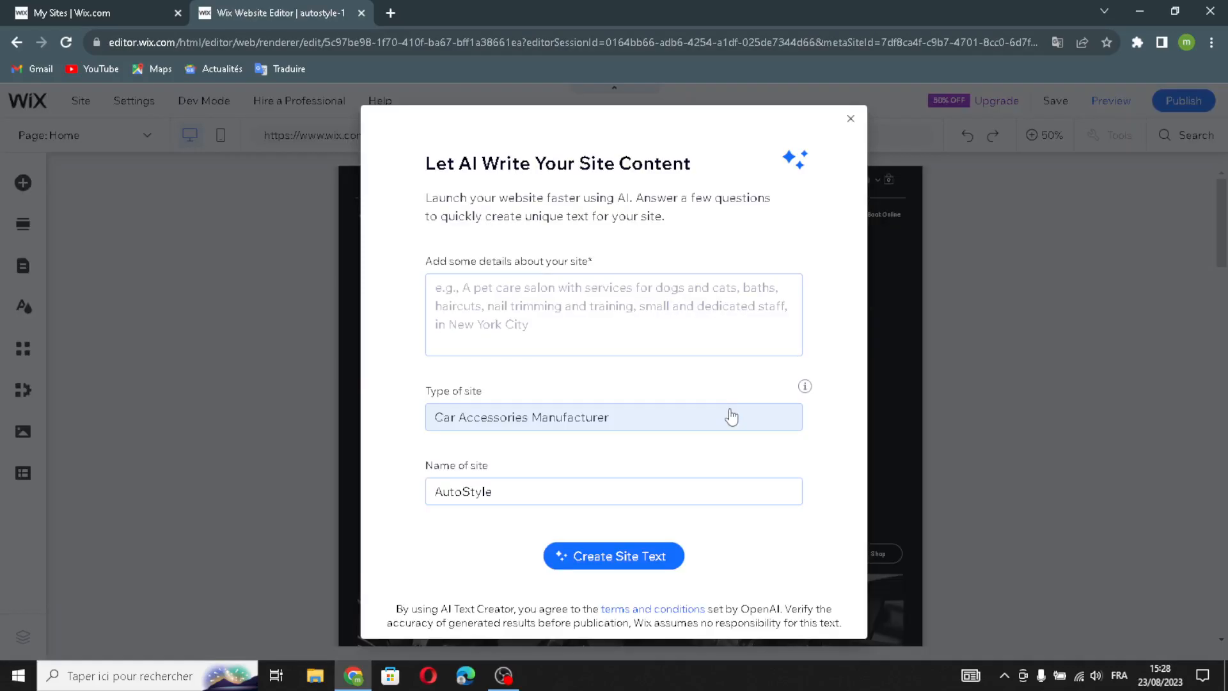
Step: Generate the site's text with AI, giving "car accessories" as the site details
click(451, 311)
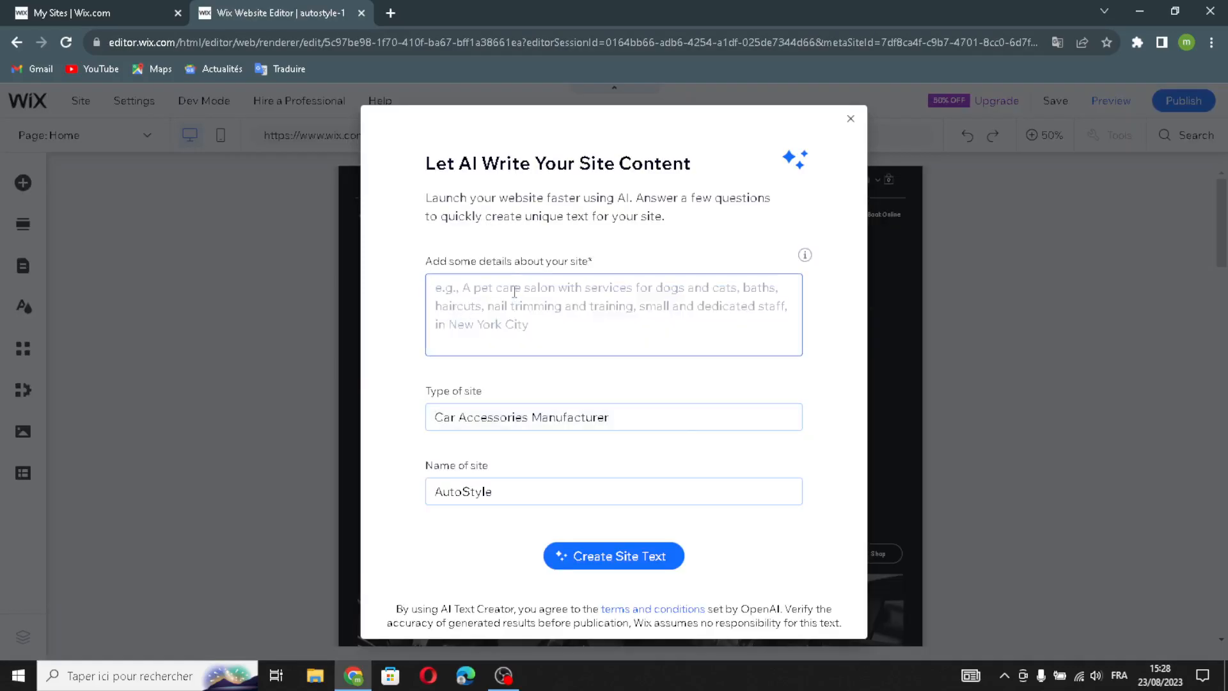
text(car access)
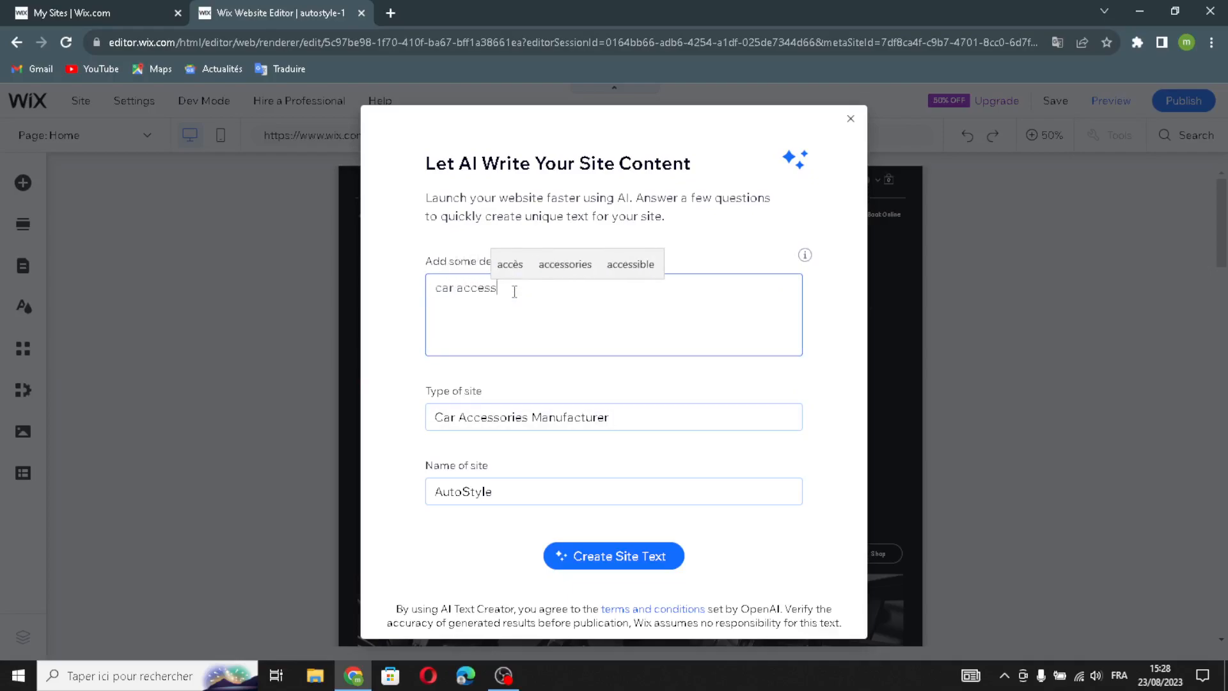
text(ories)
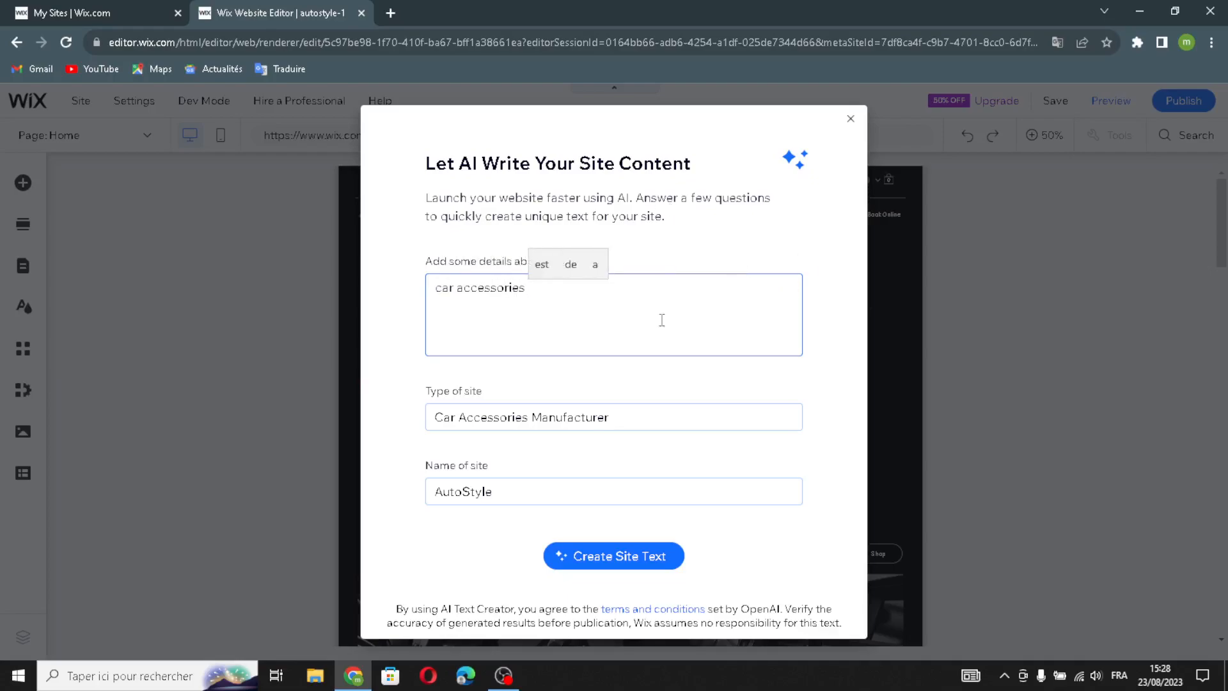
click(629, 543)
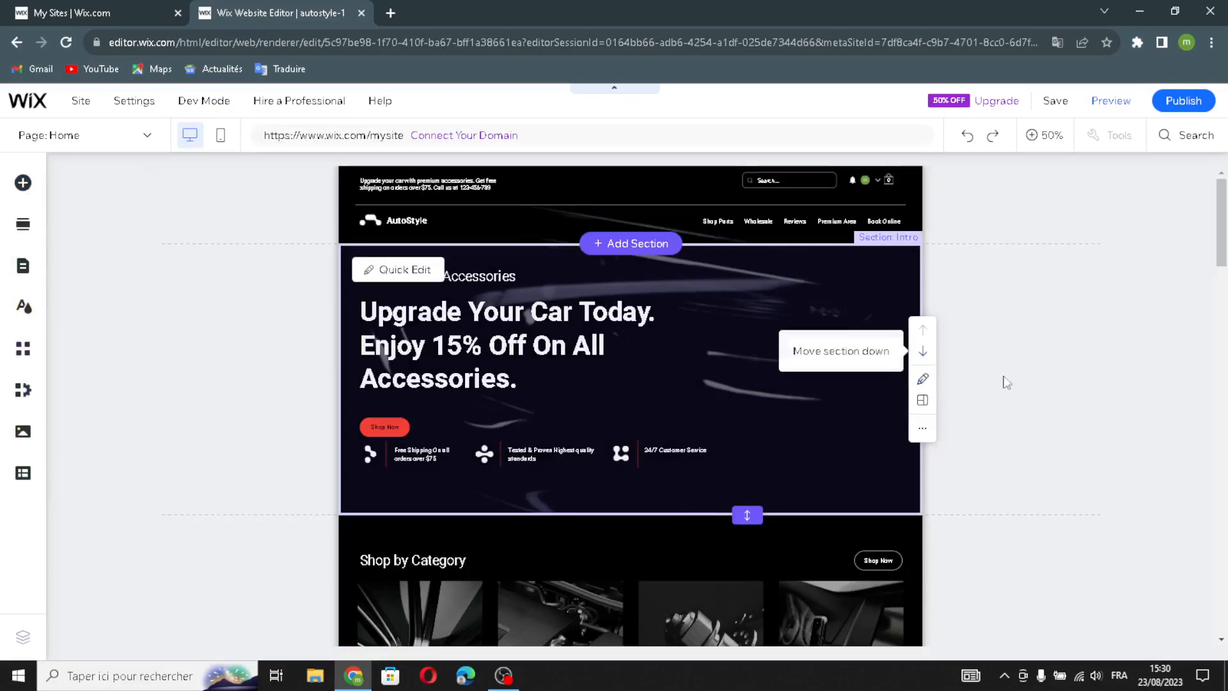
Step: Move the Intro section down below Shop by Category and the About section up above the Intro
click(923, 351)
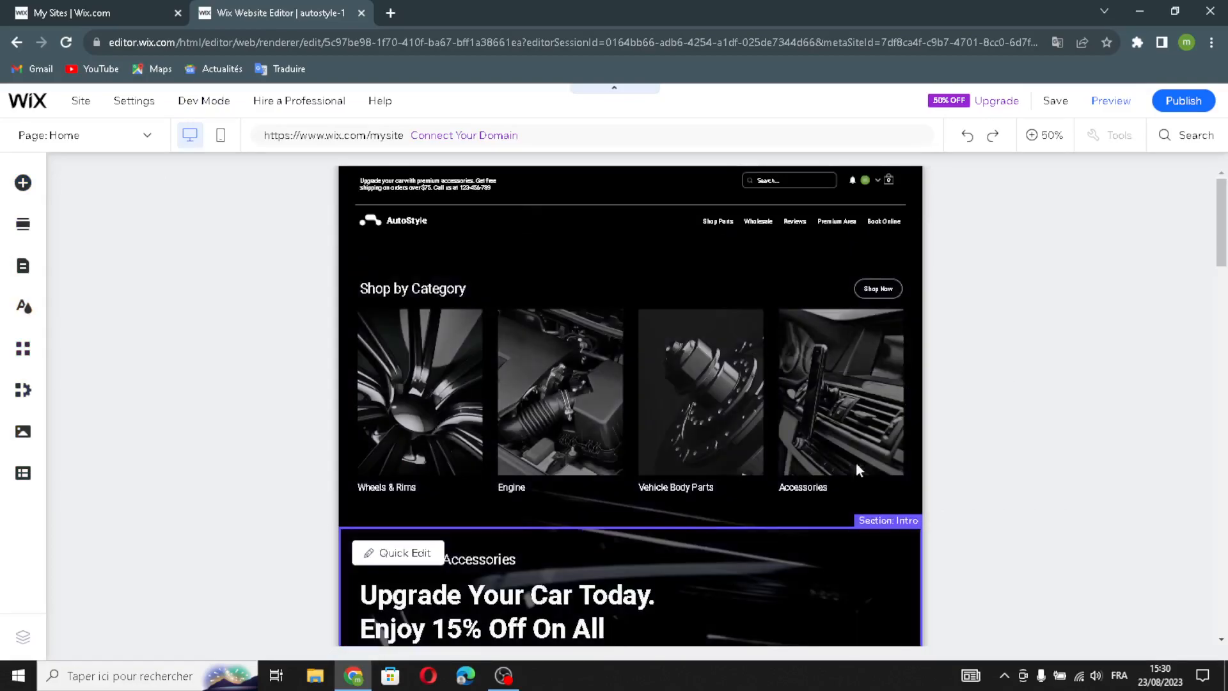
scroll(931, 550, down, 5)
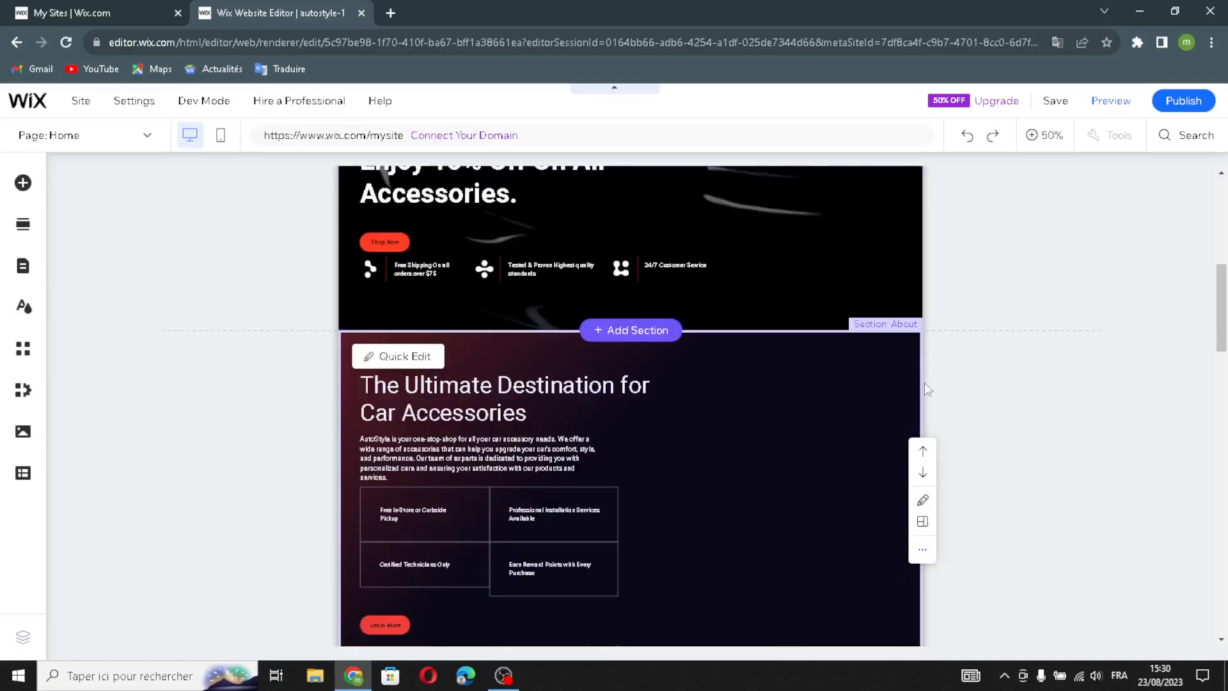
click(923, 450)
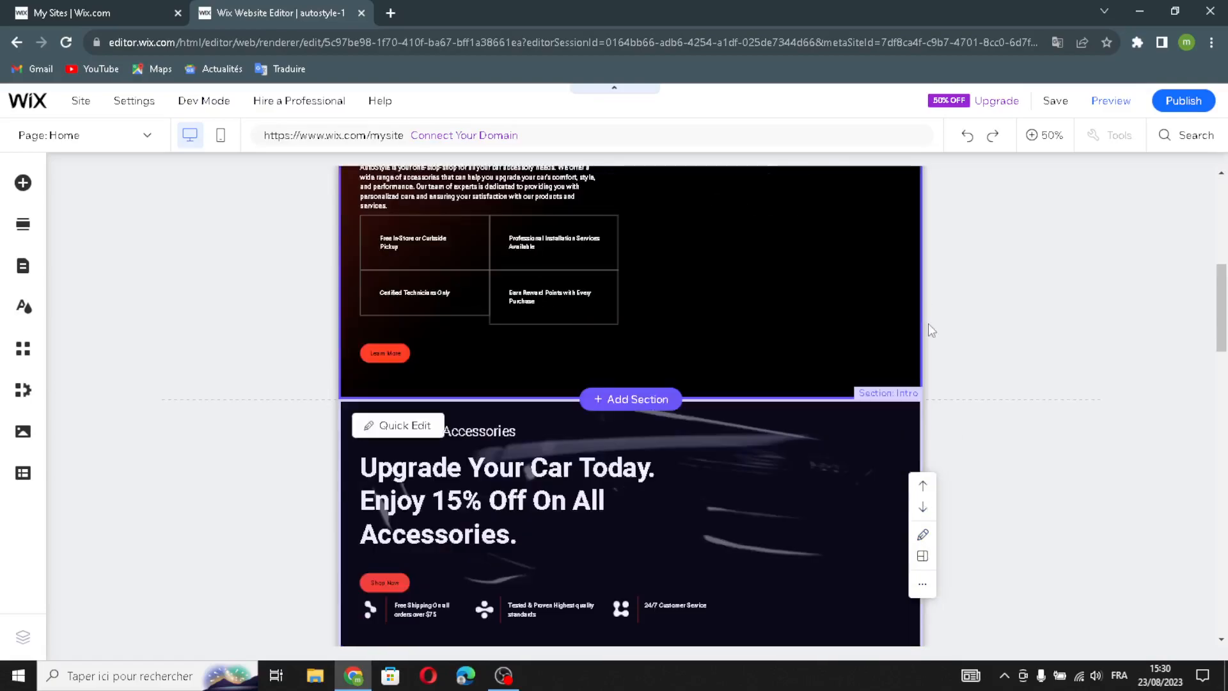
scroll(928, 328, up, 5)
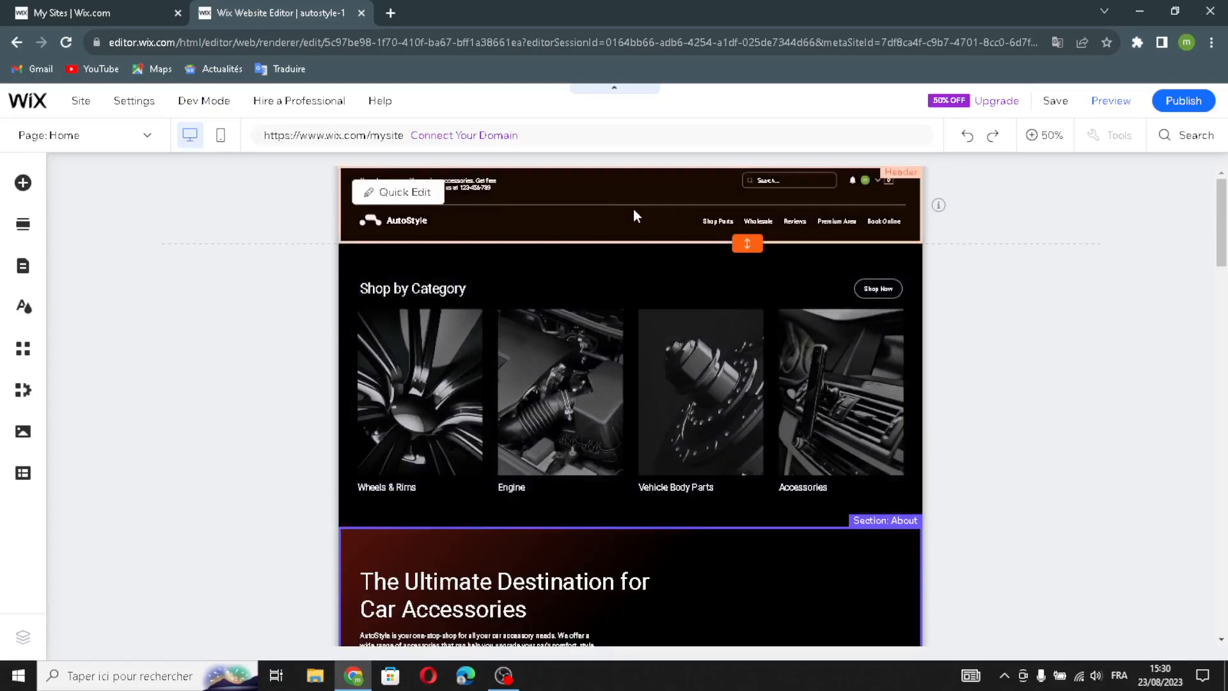
Step: Set the background of the header's upper strip to the dark grey theme color #474747
click(428, 203)
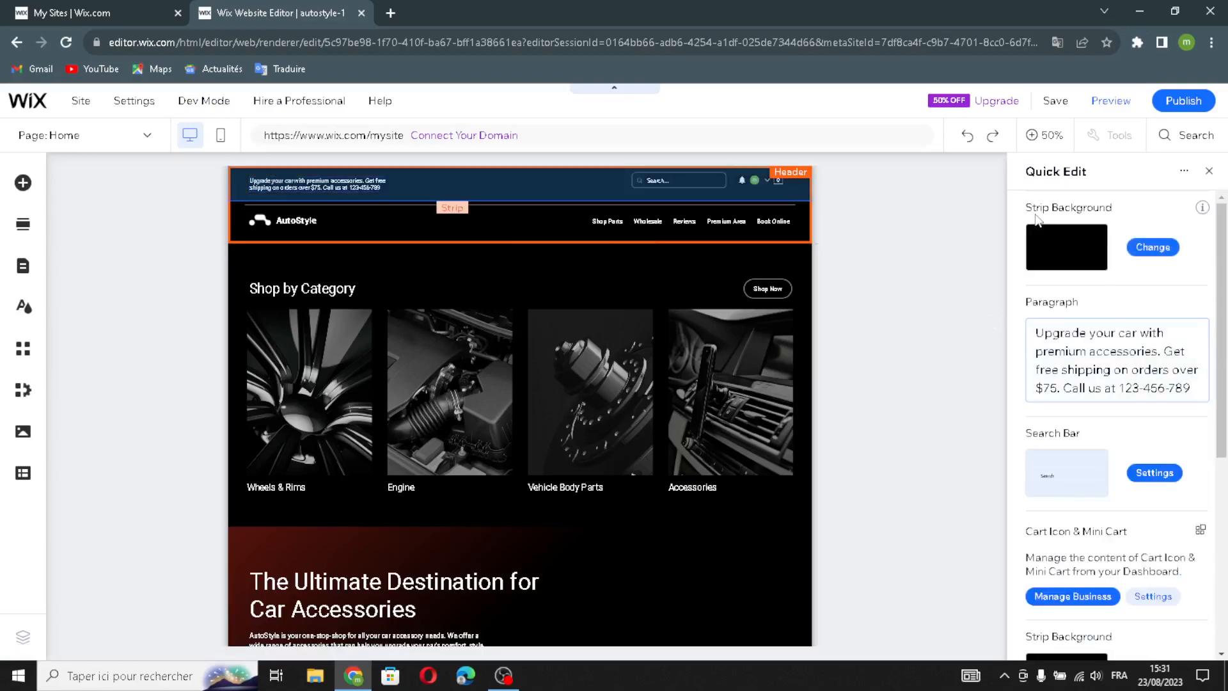
click(1141, 254)
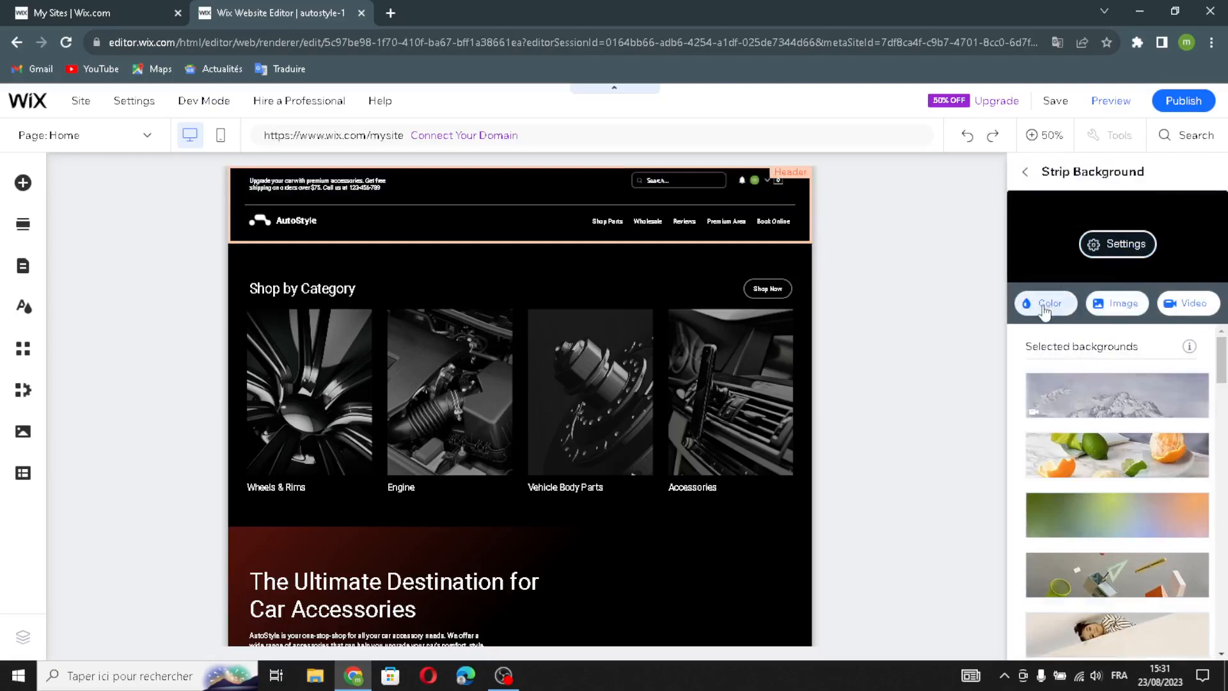
click(1045, 308)
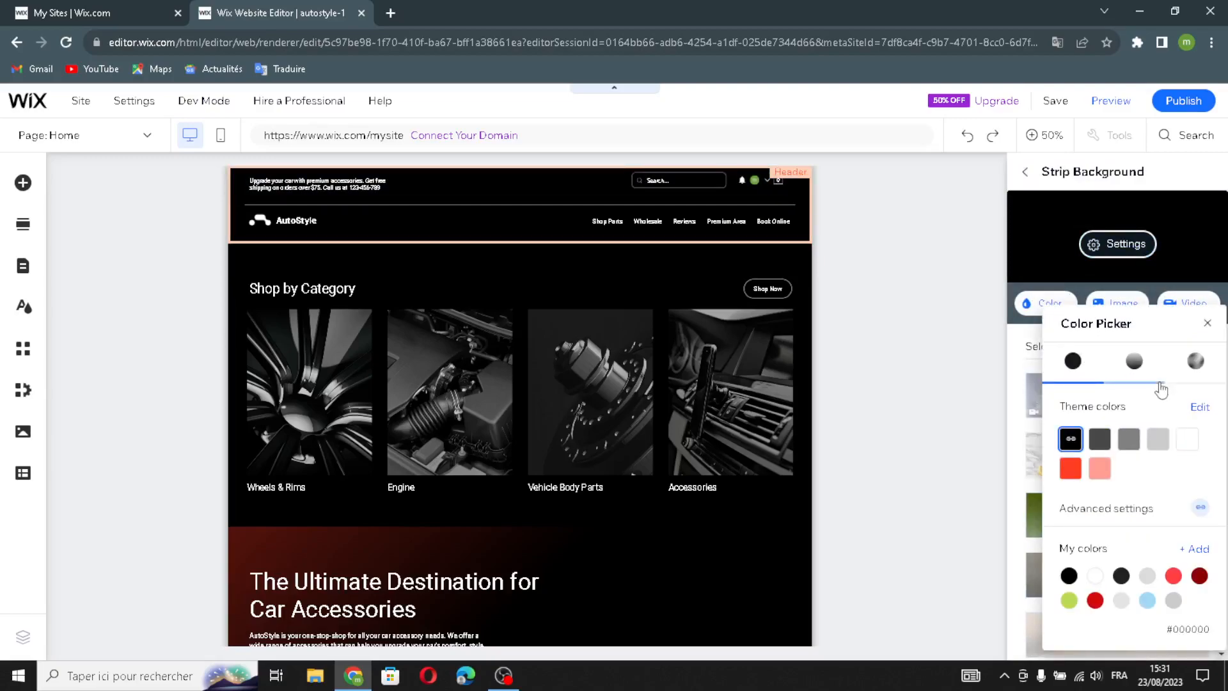
click(1100, 439)
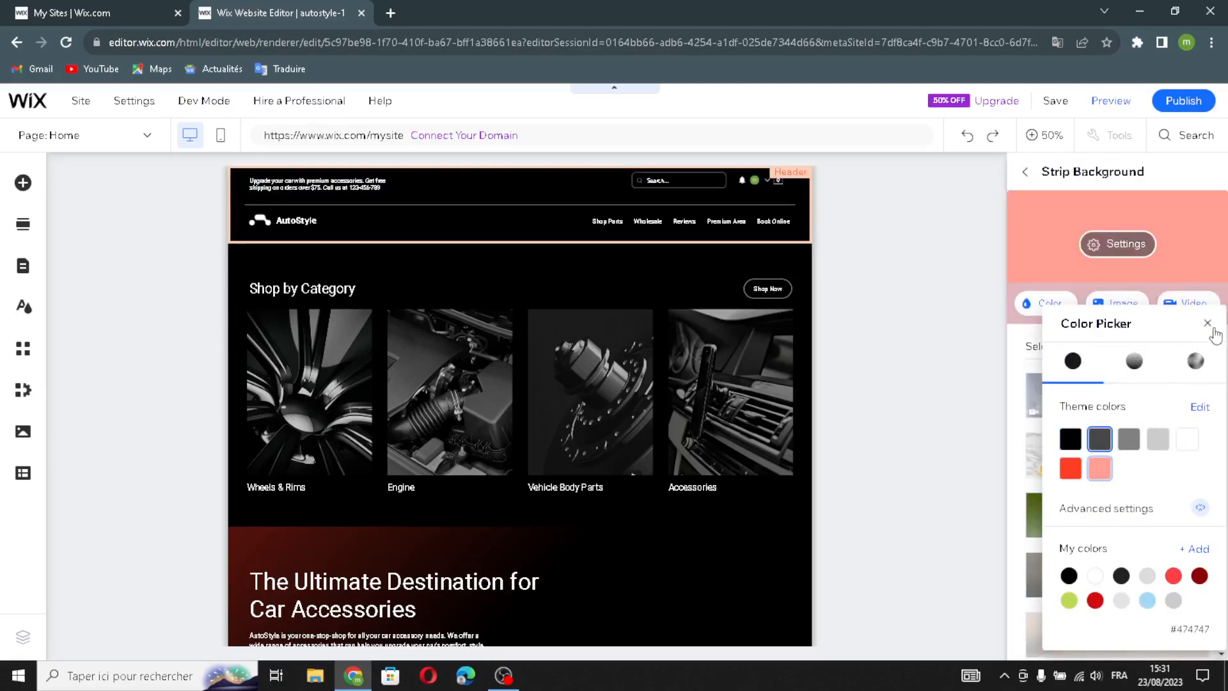
Step: Examine the site's base and accent theme colors and the featured color themes offered as replacements
click(1201, 406)
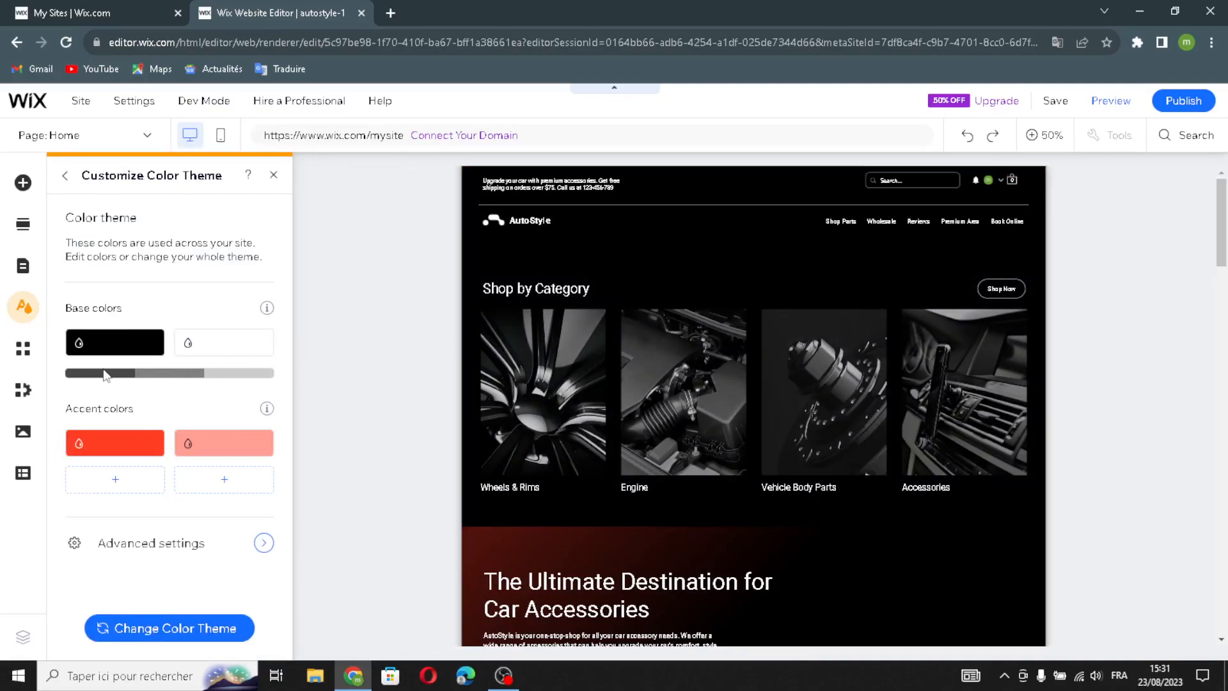
click(105, 373)
click(287, 536)
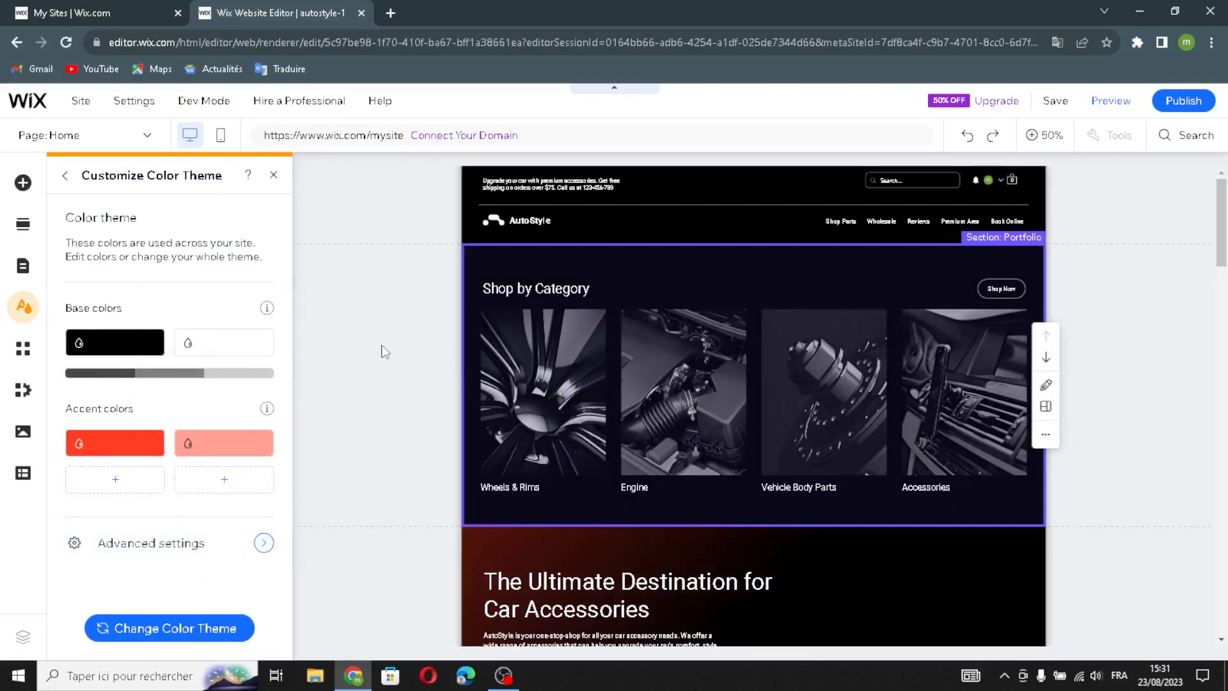
click(181, 628)
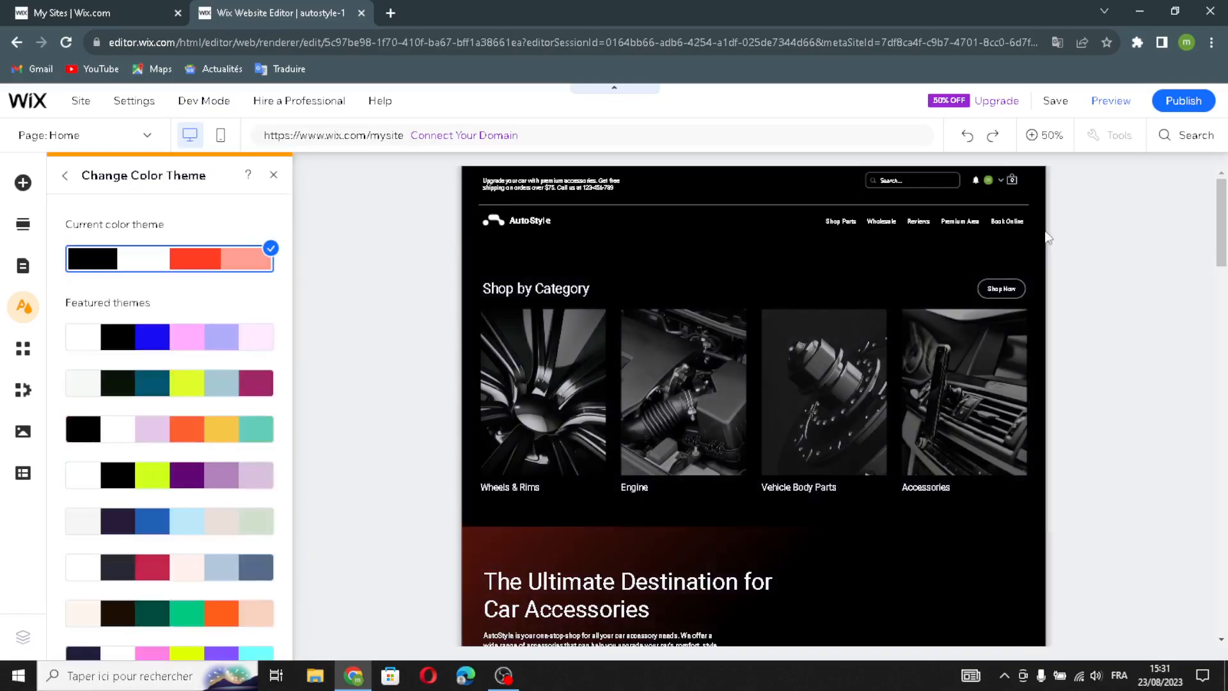
Step: Review the header's quick-edit content, including the placeholder and result suggestion settings of its search bar
click(489, 209)
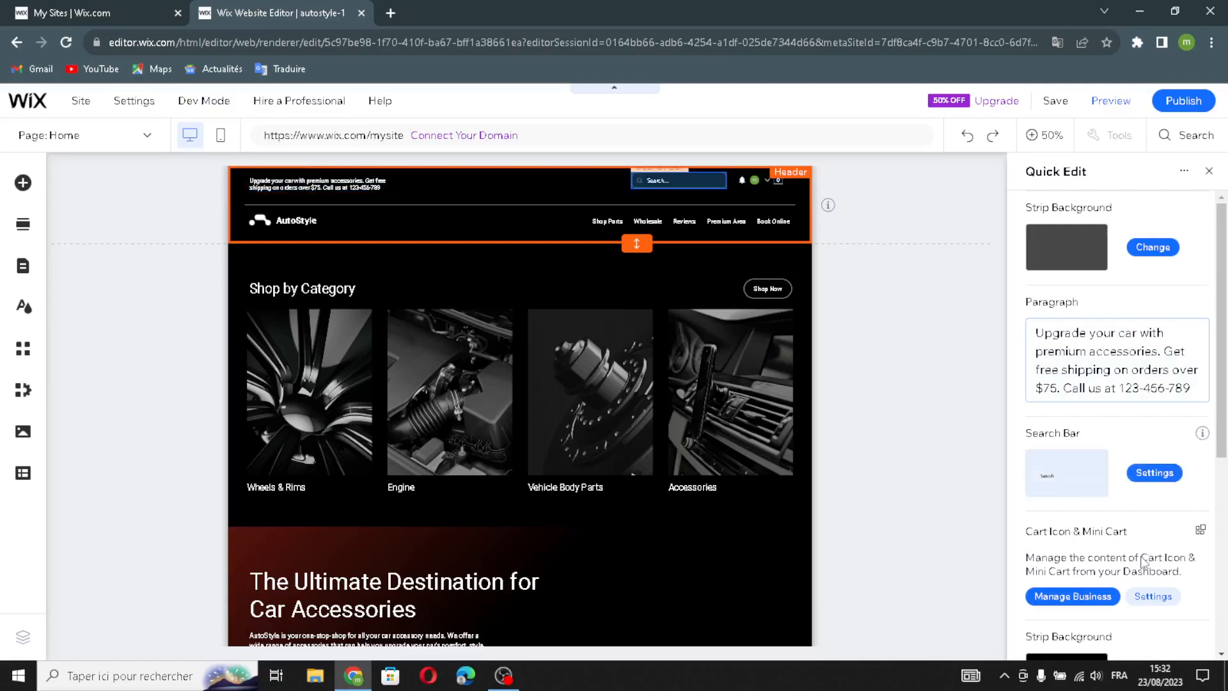
click(1154, 473)
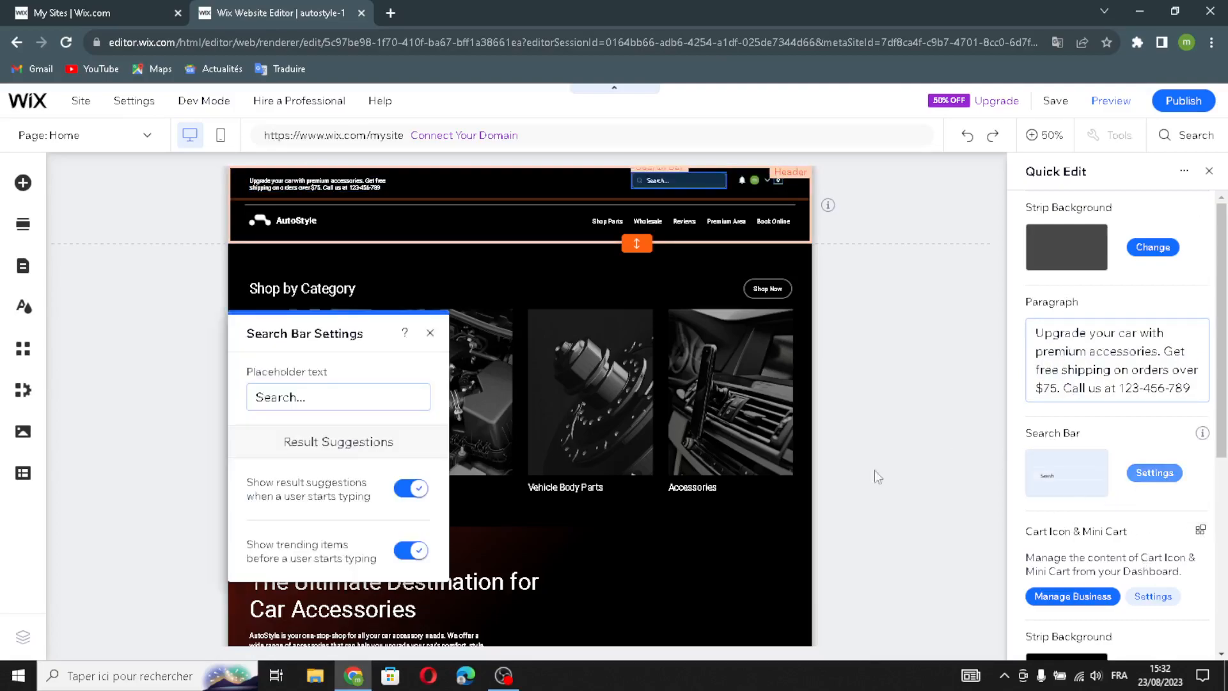
click(430, 332)
scroll(1132, 588, down, 5)
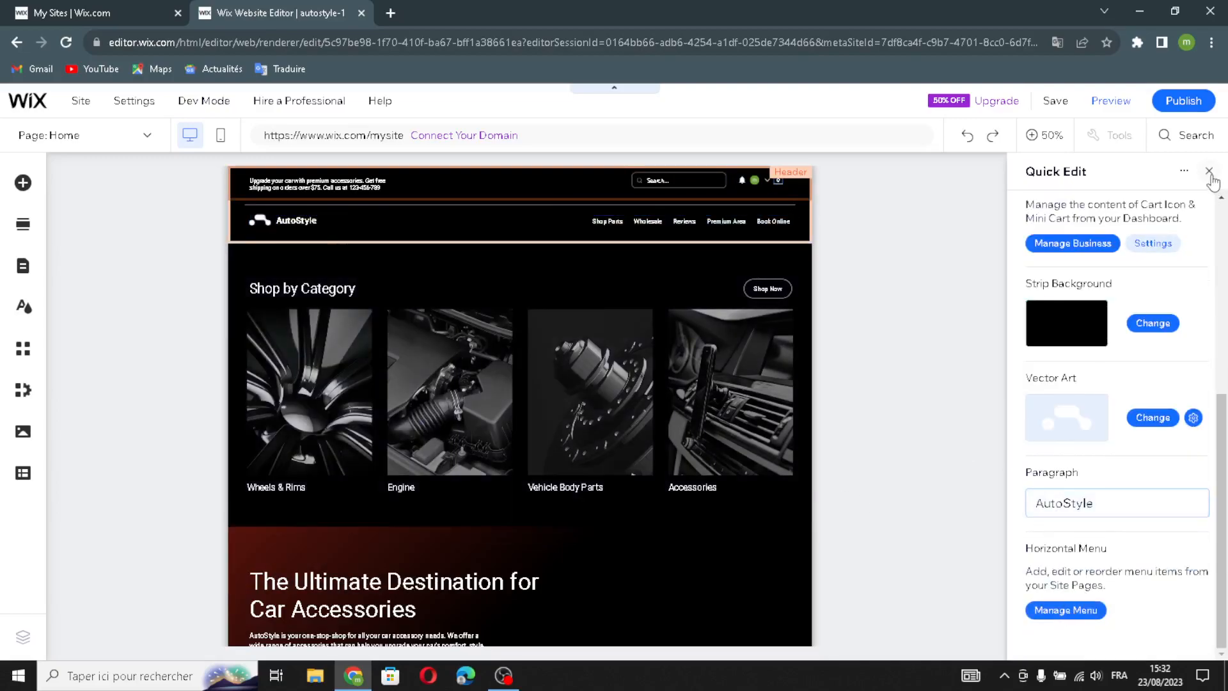
Step: Check the quick-edit content of the Shop by Category section and close it
click(872, 481)
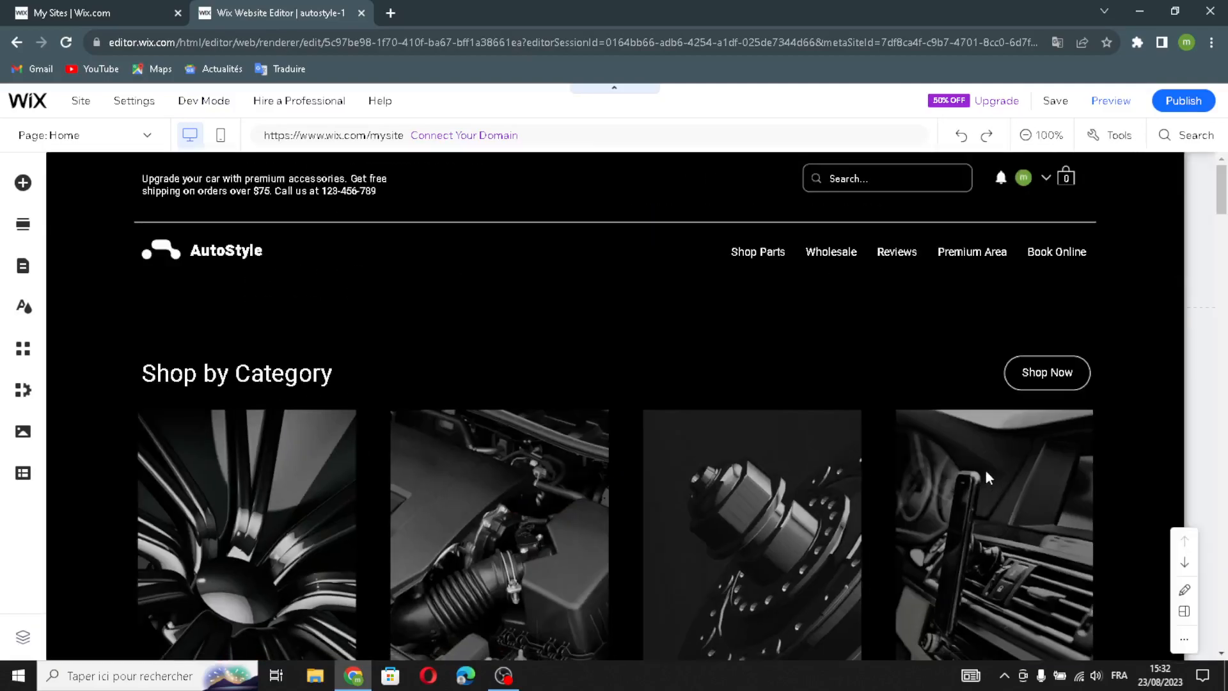
click(1185, 518)
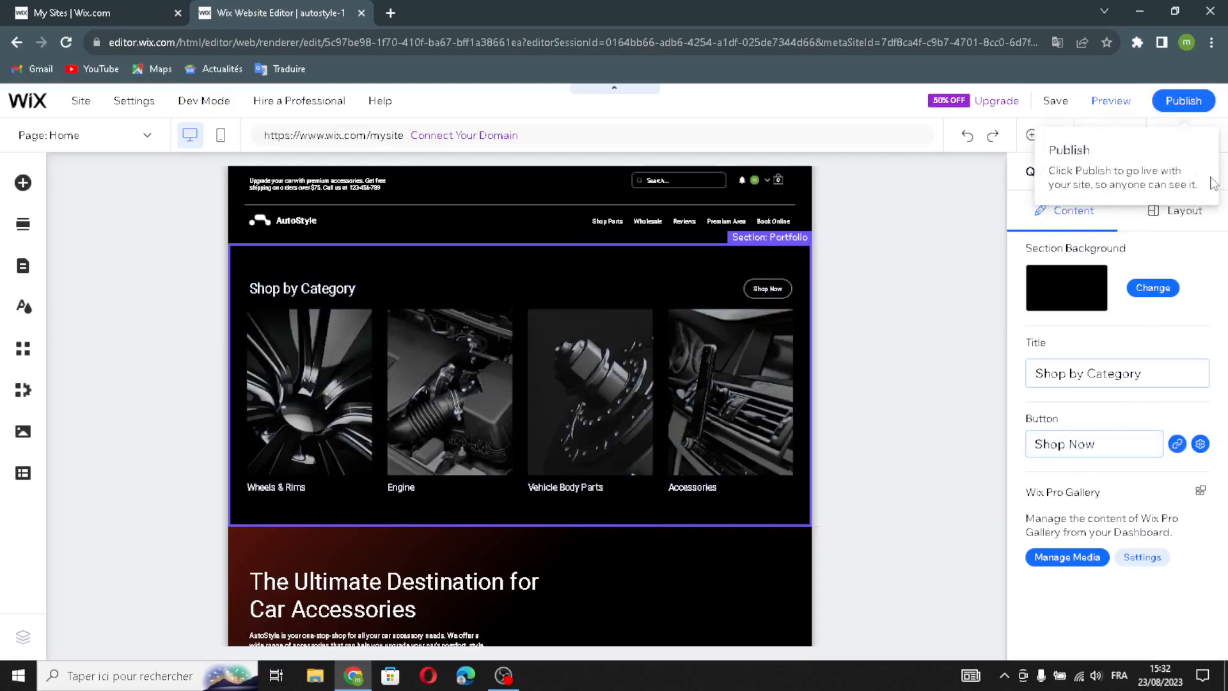
click(1211, 171)
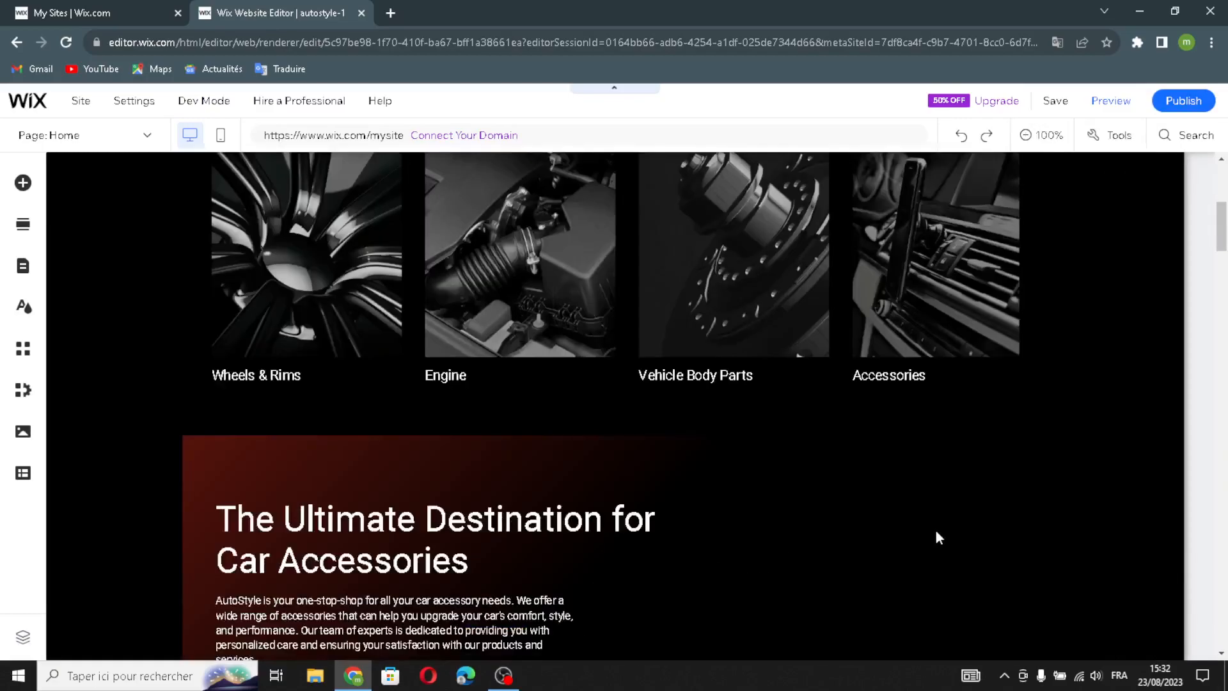
Step: Review the Intro section's editable backgrounds, title, paragraphs, button and vector art in its quick-edit content
scroll(652, 568, down, 14)
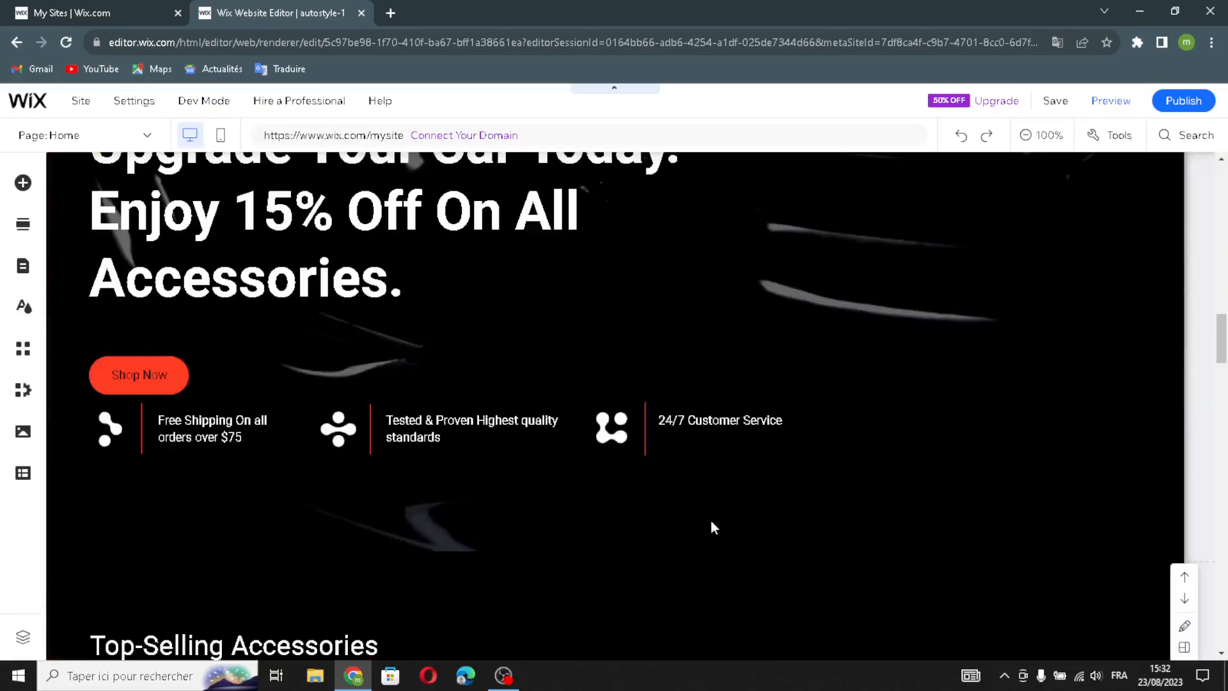
scroll(708, 523, down, 3)
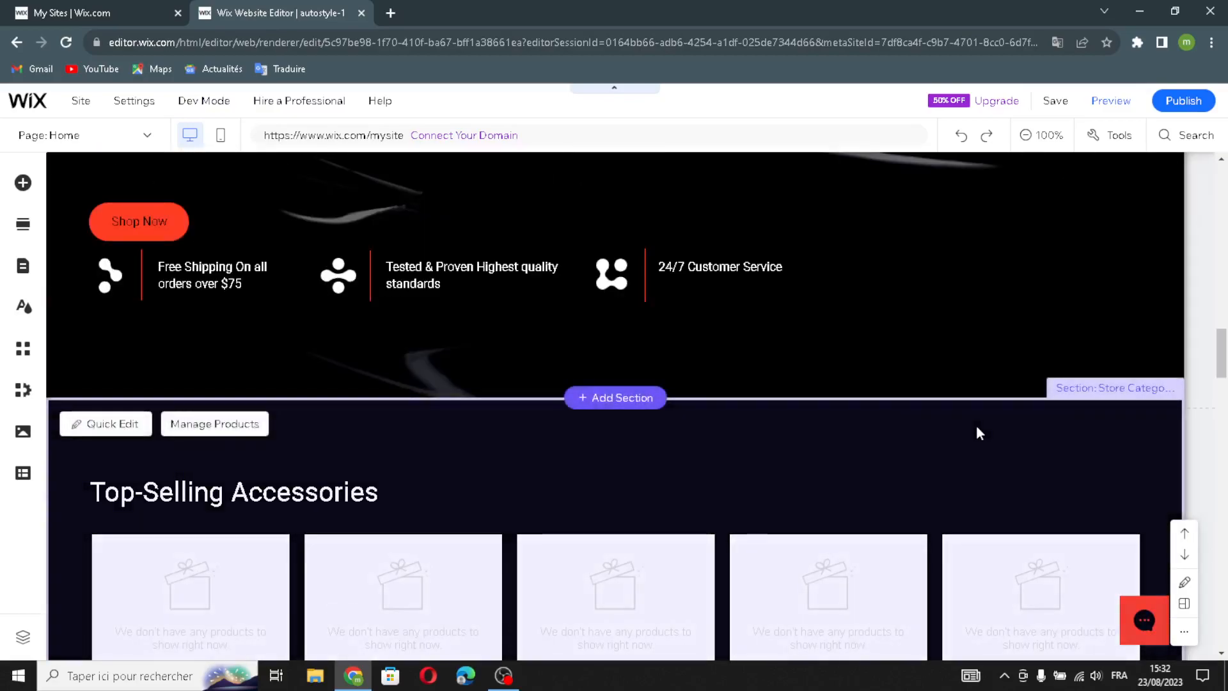
scroll(504, 278, up, 8)
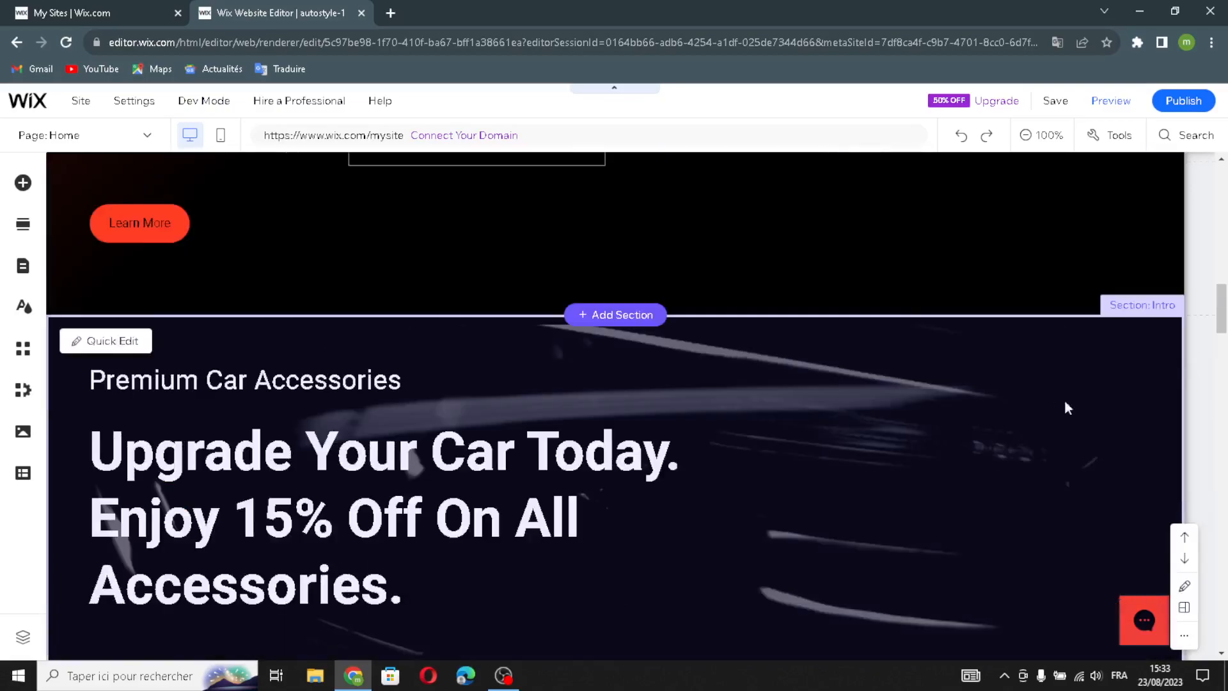
click(1137, 609)
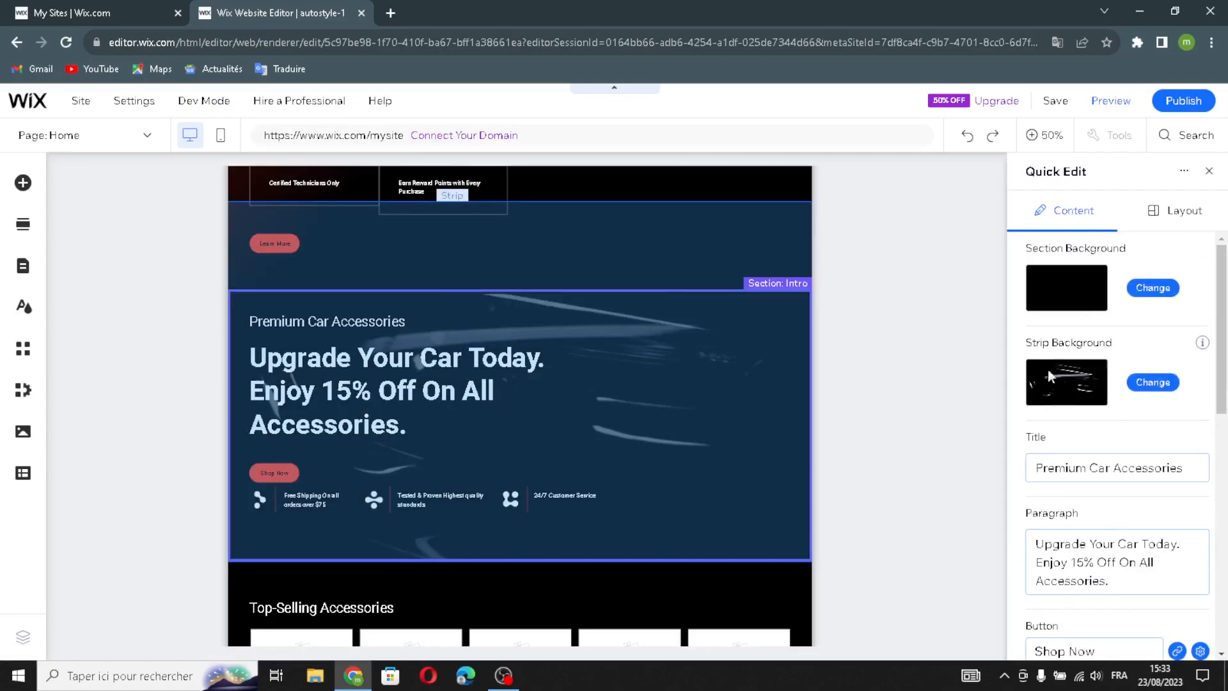
scroll(1062, 511, down, 3)
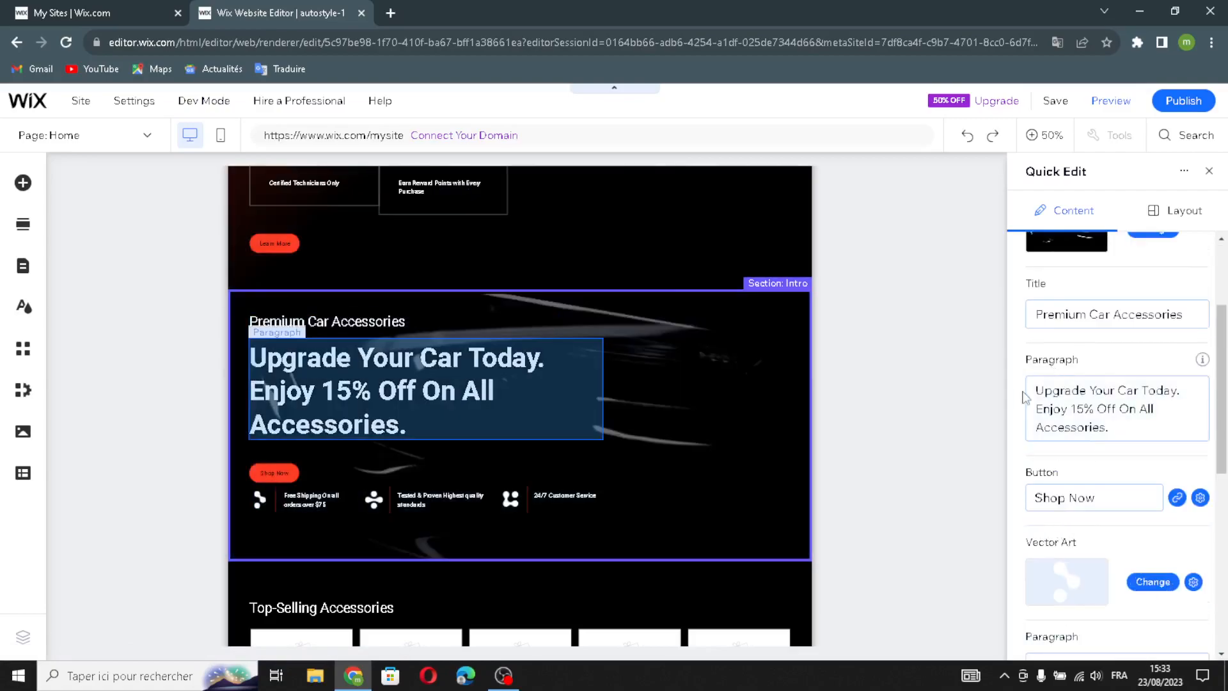
scroll(1091, 557, down, 4)
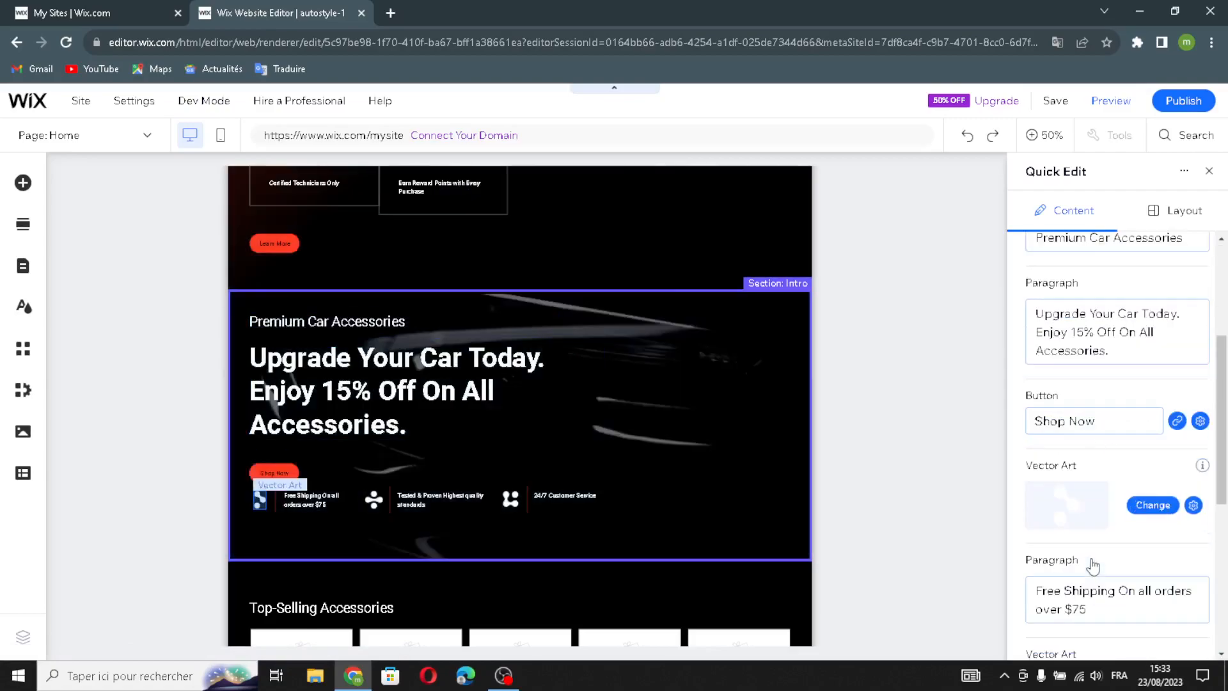
scroll(1076, 587, down, 3)
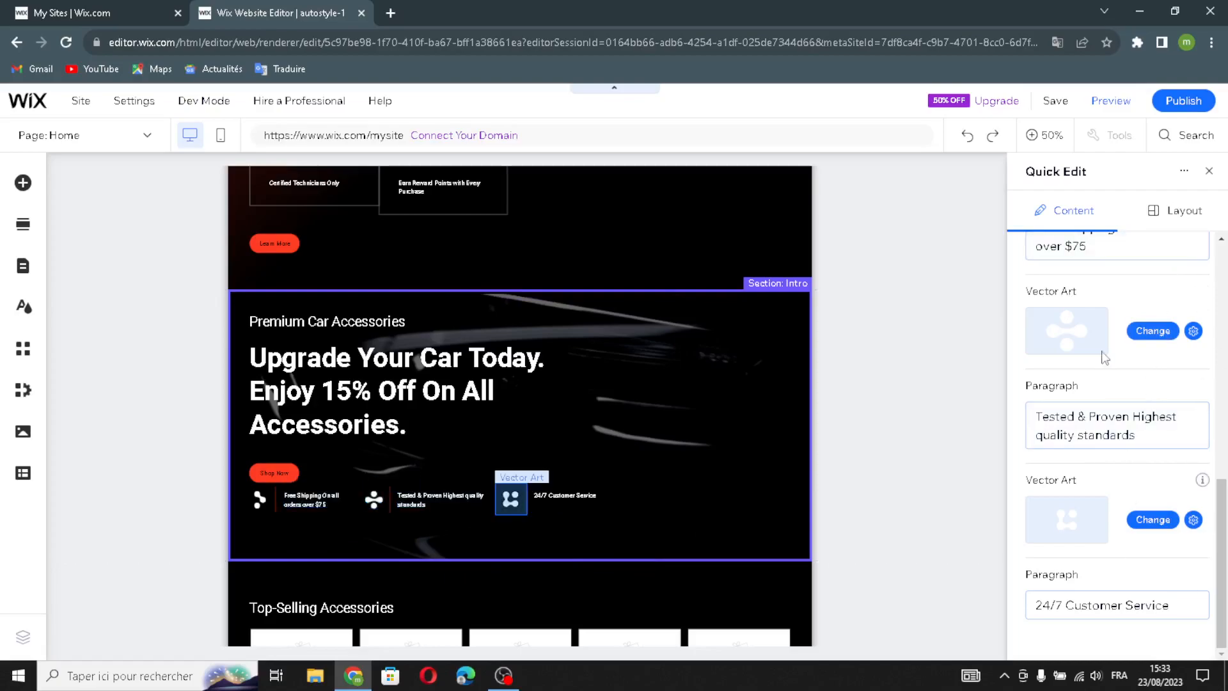
scroll(1043, 291, up, 5)
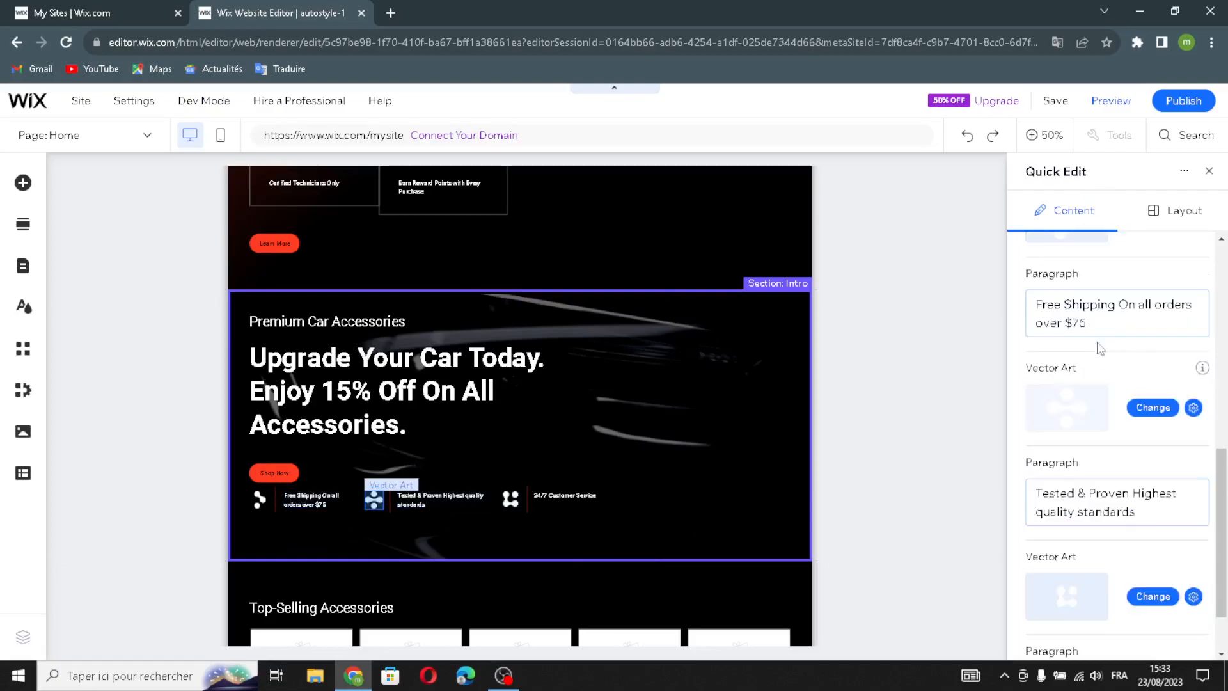
scroll(1049, 320, up, 4)
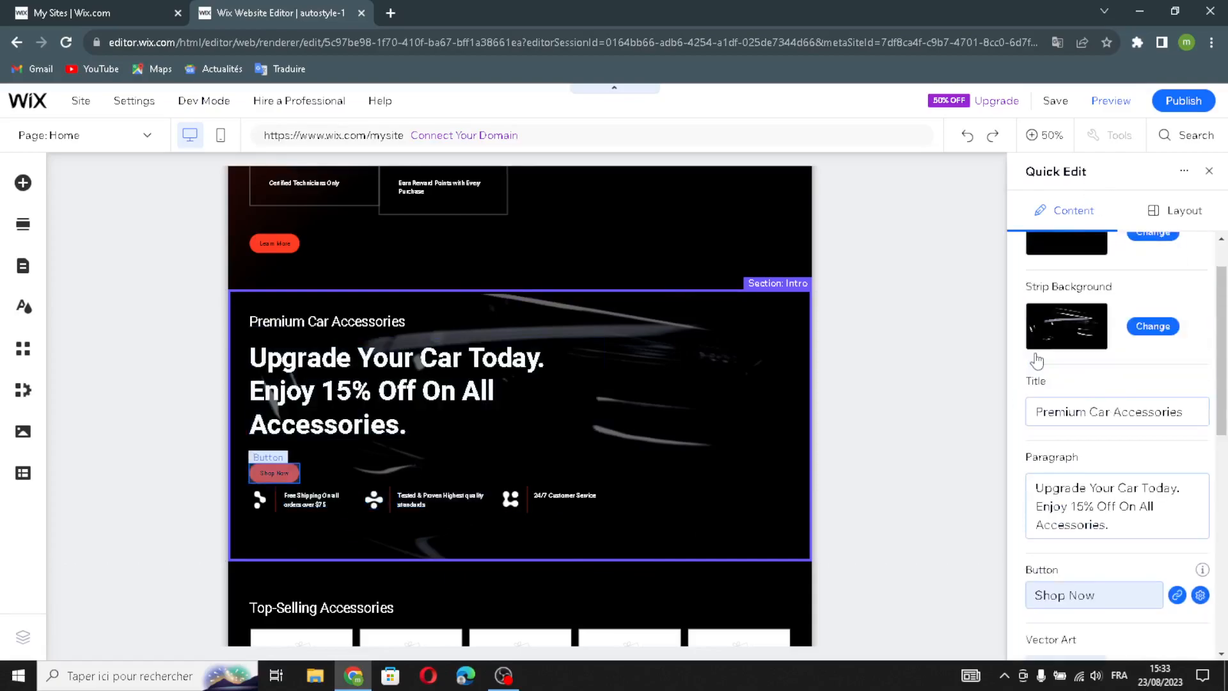
scroll(1036, 359, up, 1)
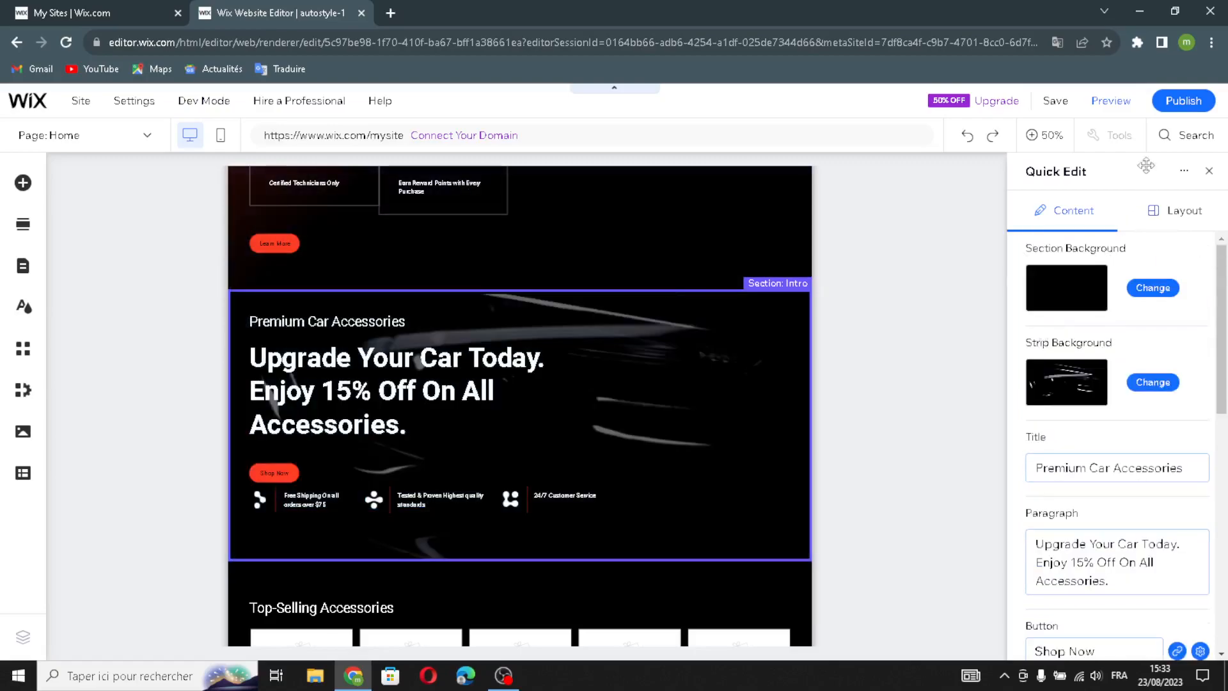
click(977, 411)
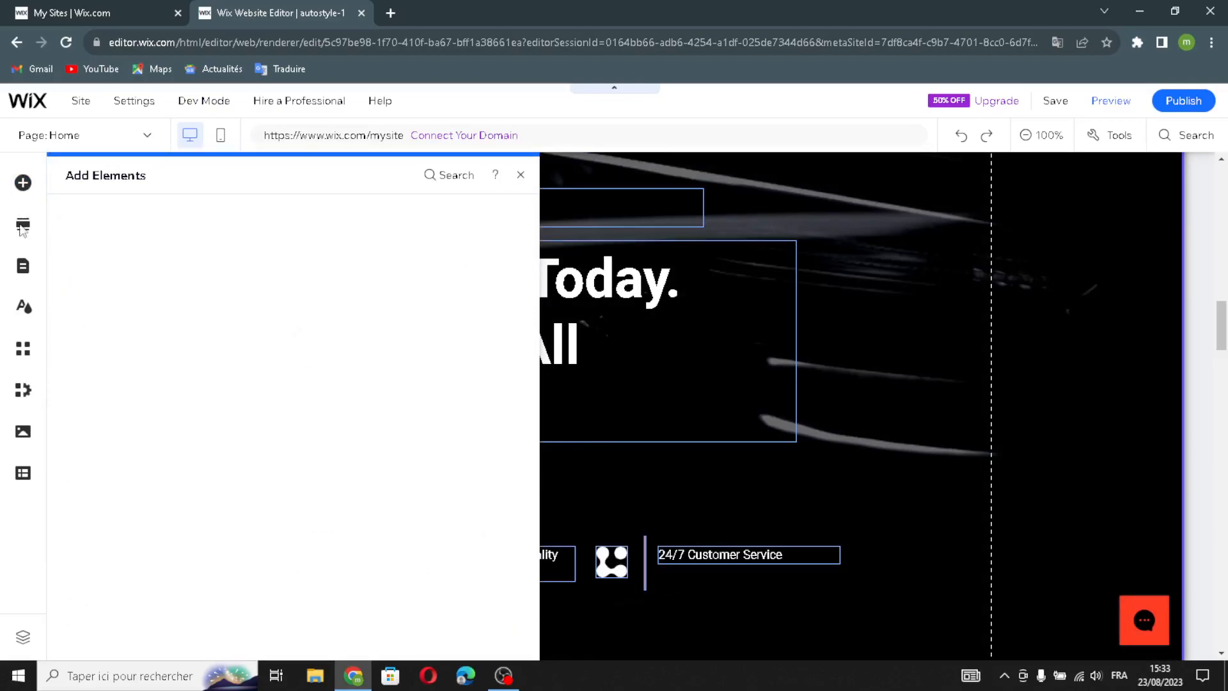
Step: Browse the elements that can be added to the page, covering the button types, strips and galleries
click(23, 182)
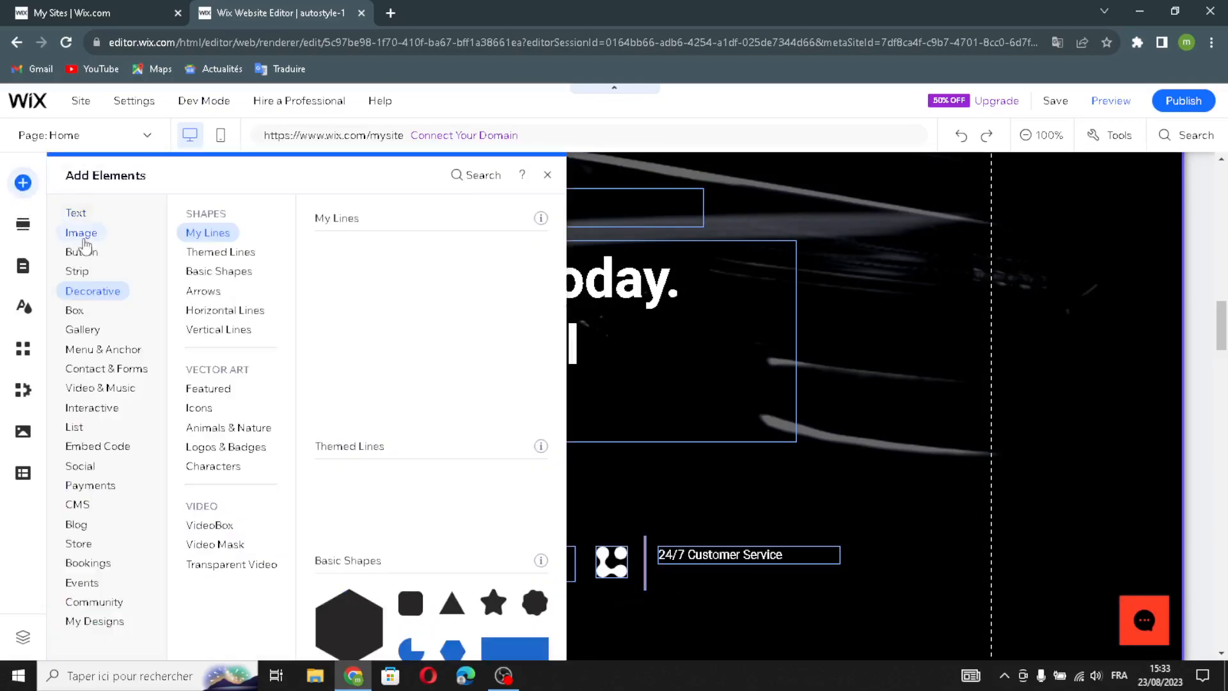
click(77, 250)
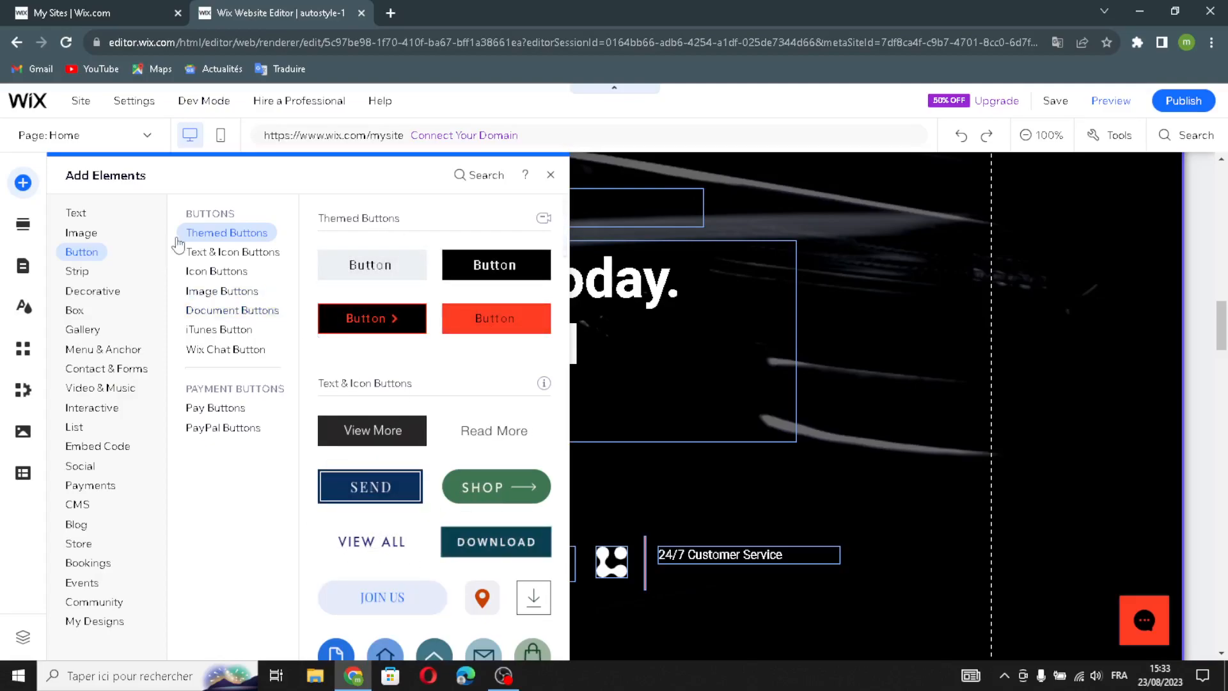
click(213, 256)
click(232, 276)
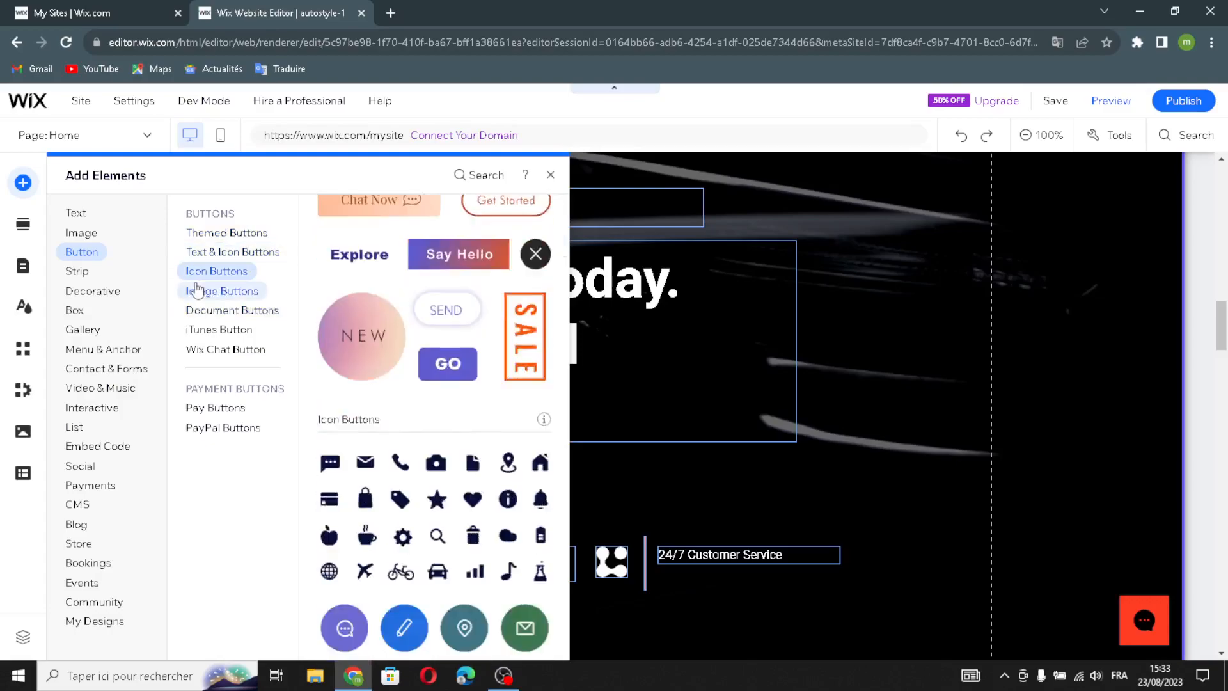
click(234, 292)
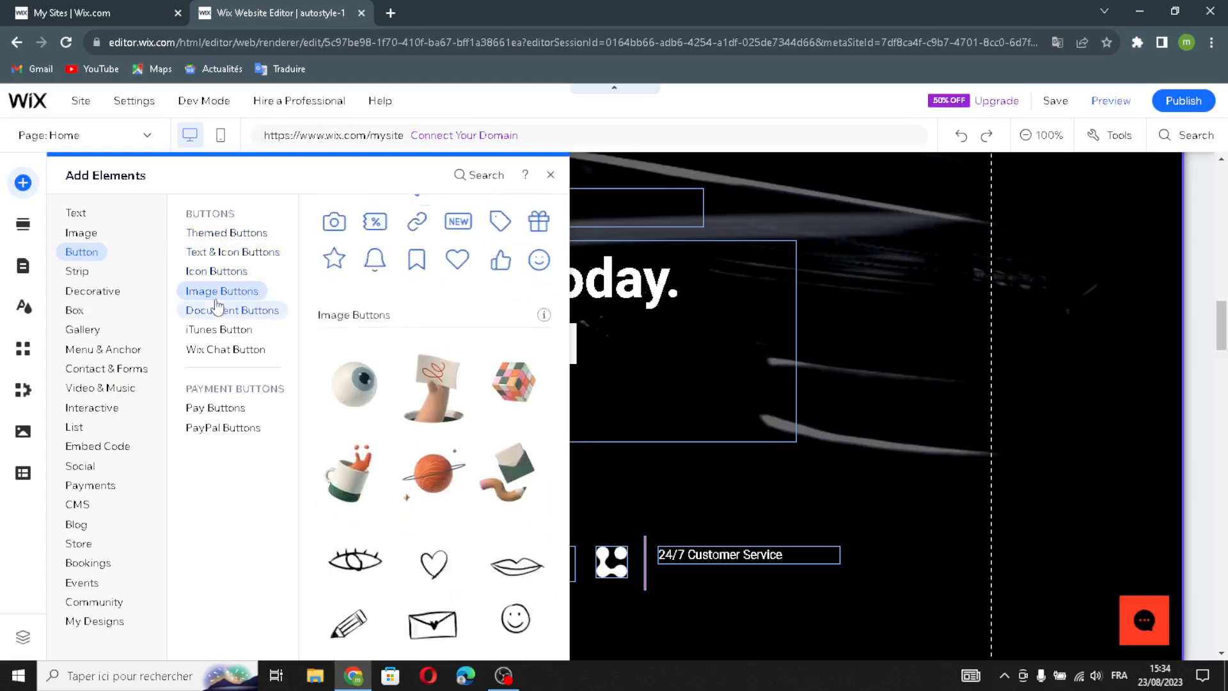
click(232, 312)
click(217, 330)
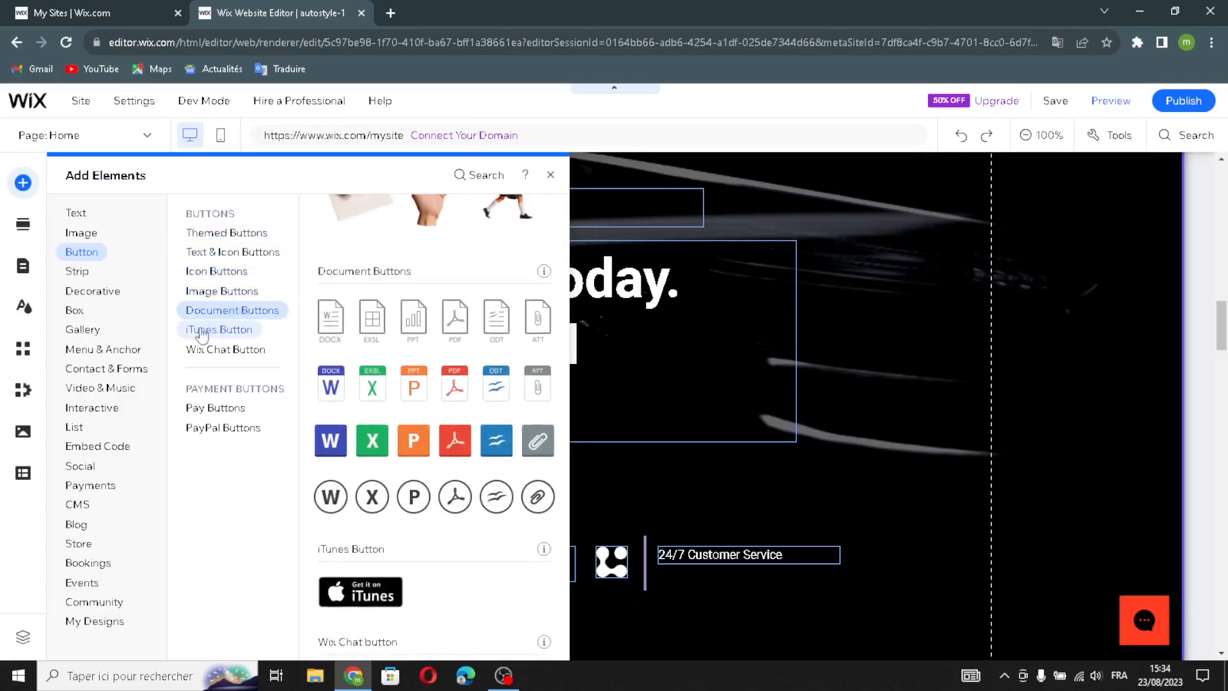
click(230, 351)
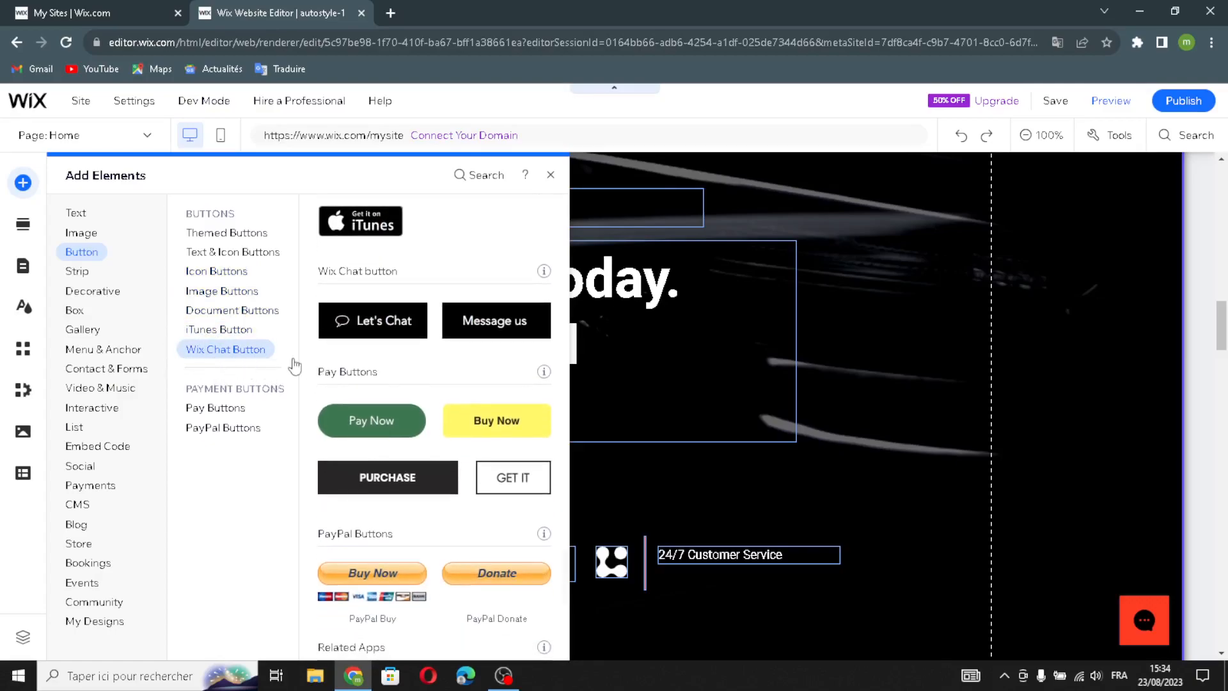
click(78, 271)
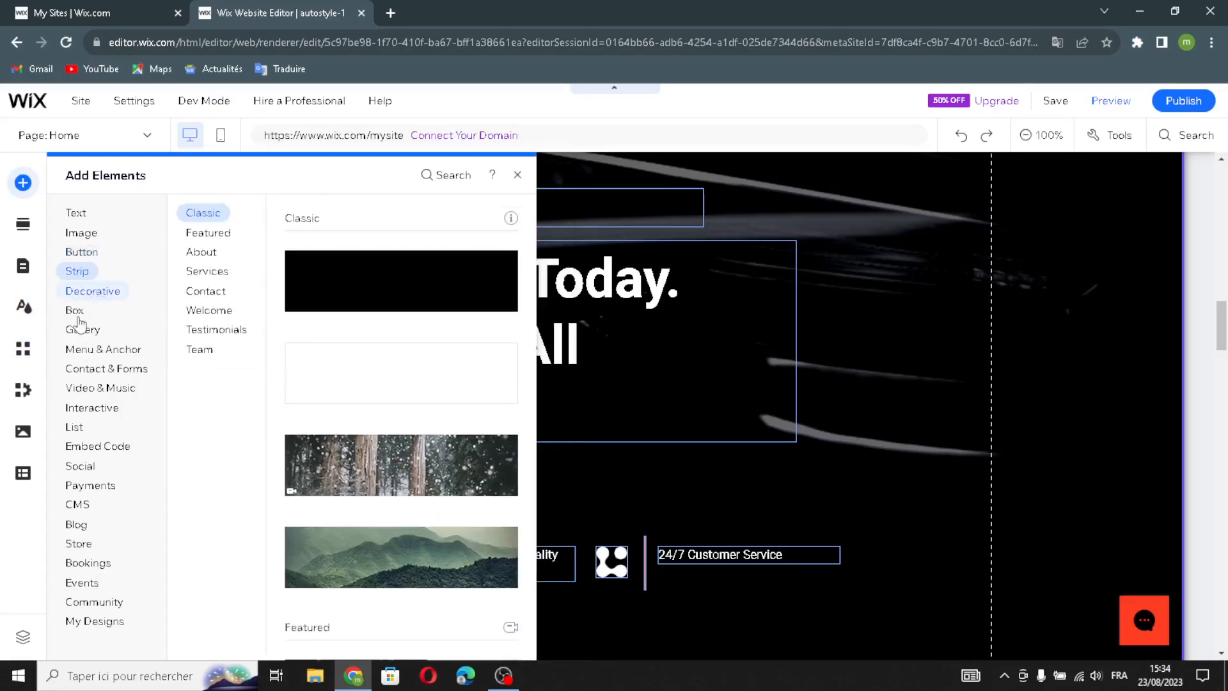
click(83, 330)
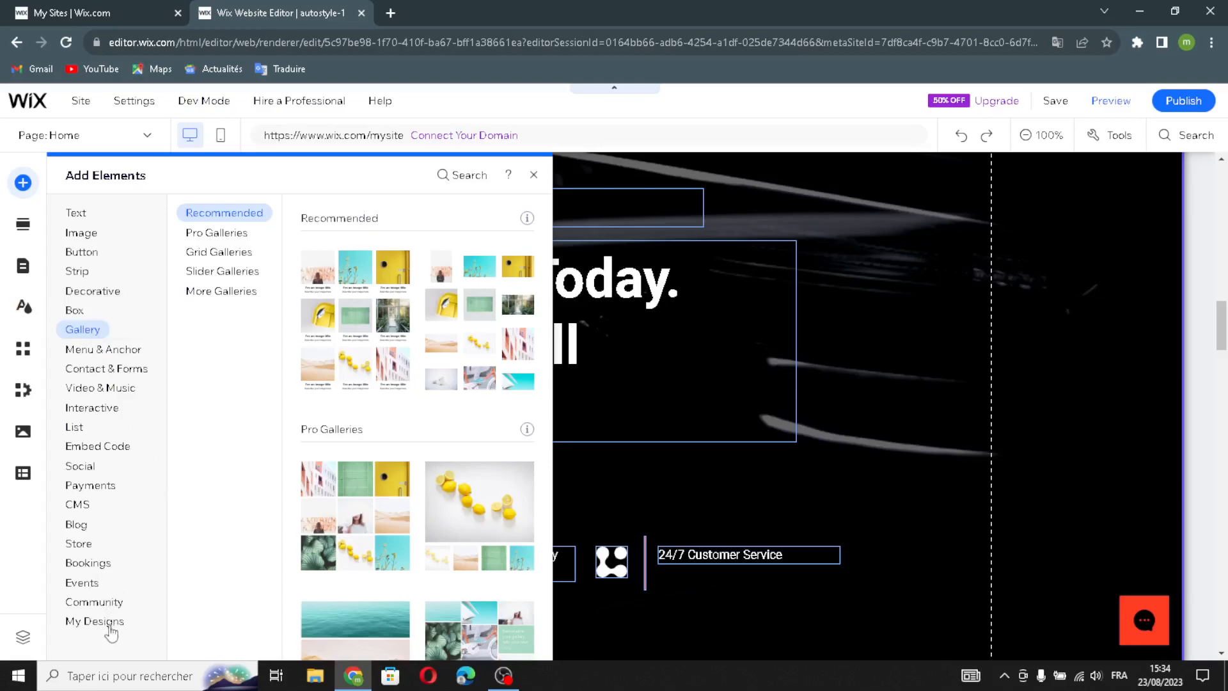
Step: Look over the ready-made sections, the site pages and menu, and the site design options
click(22, 225)
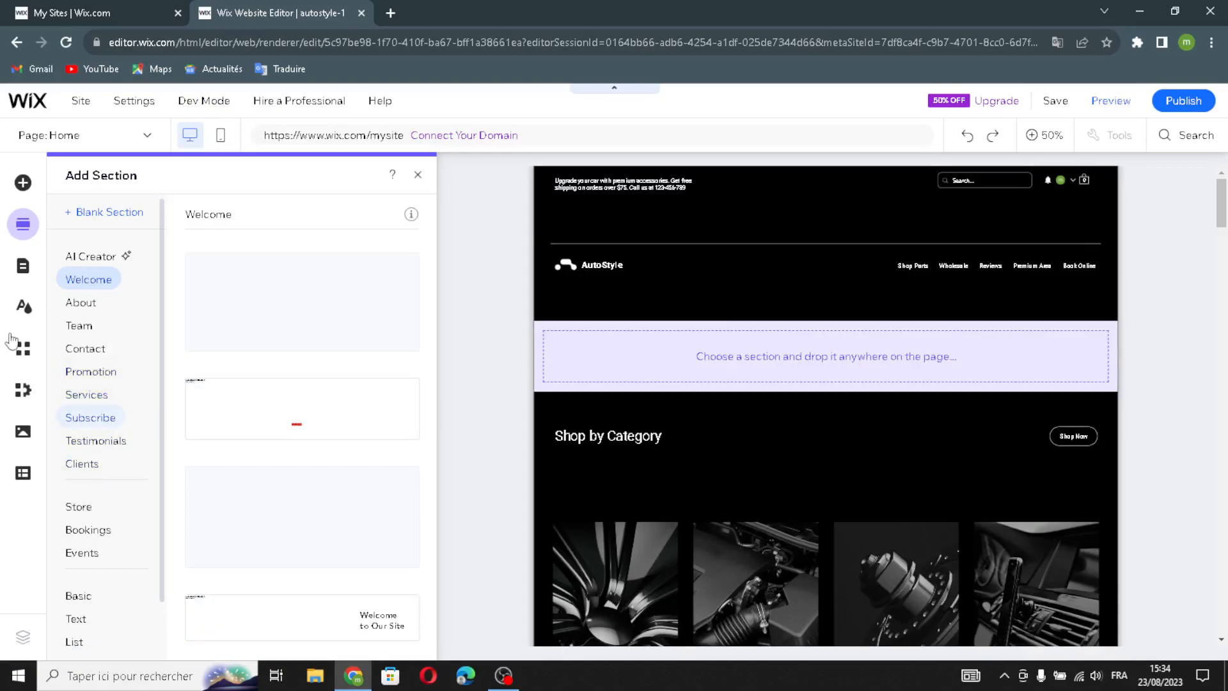
click(21, 268)
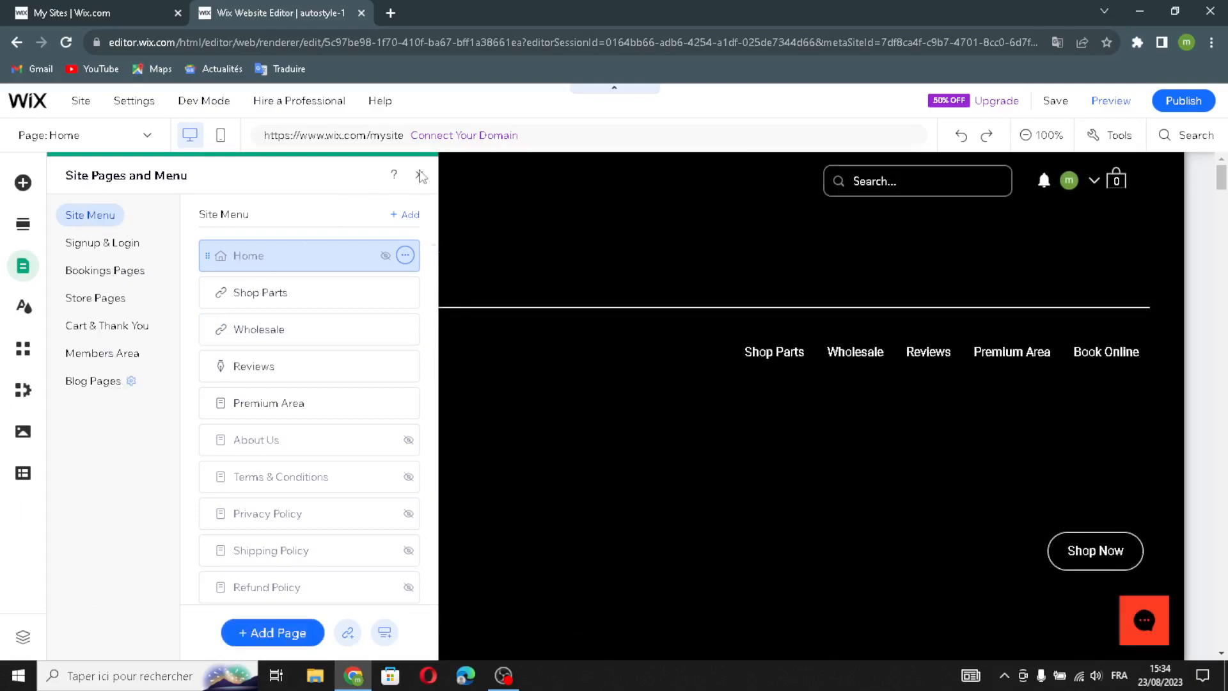
click(25, 309)
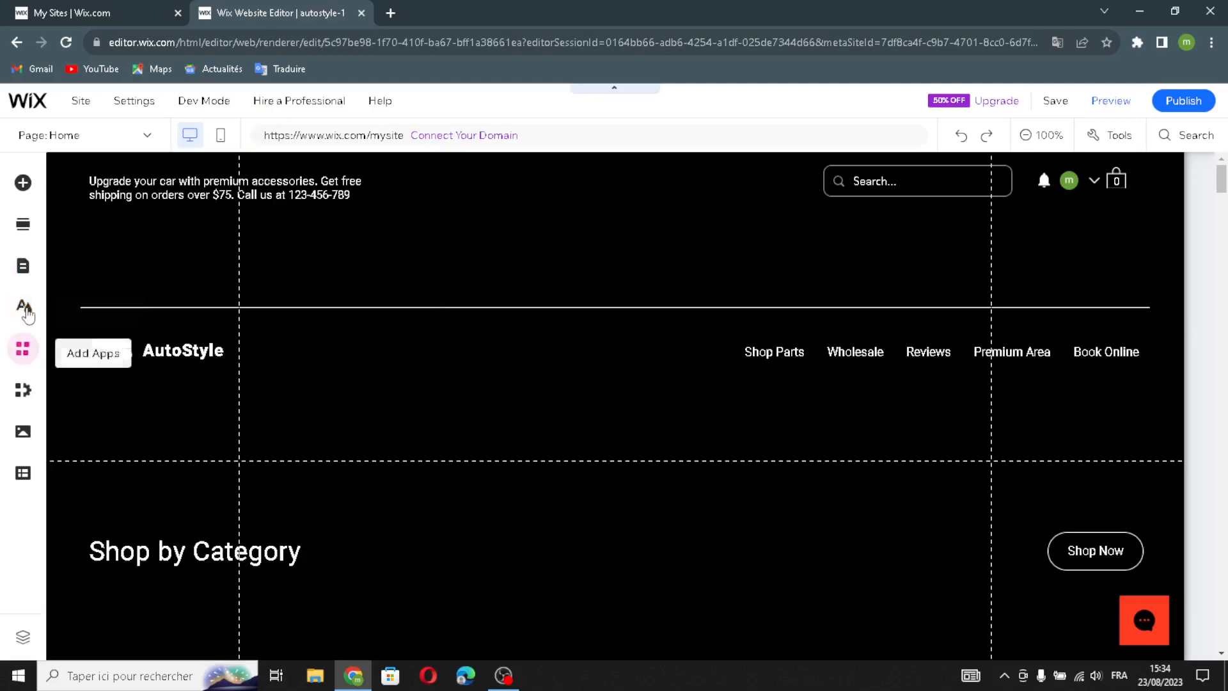
Step: Look over the featured themes available for changing the site theme, and close the site design options
click(23, 311)
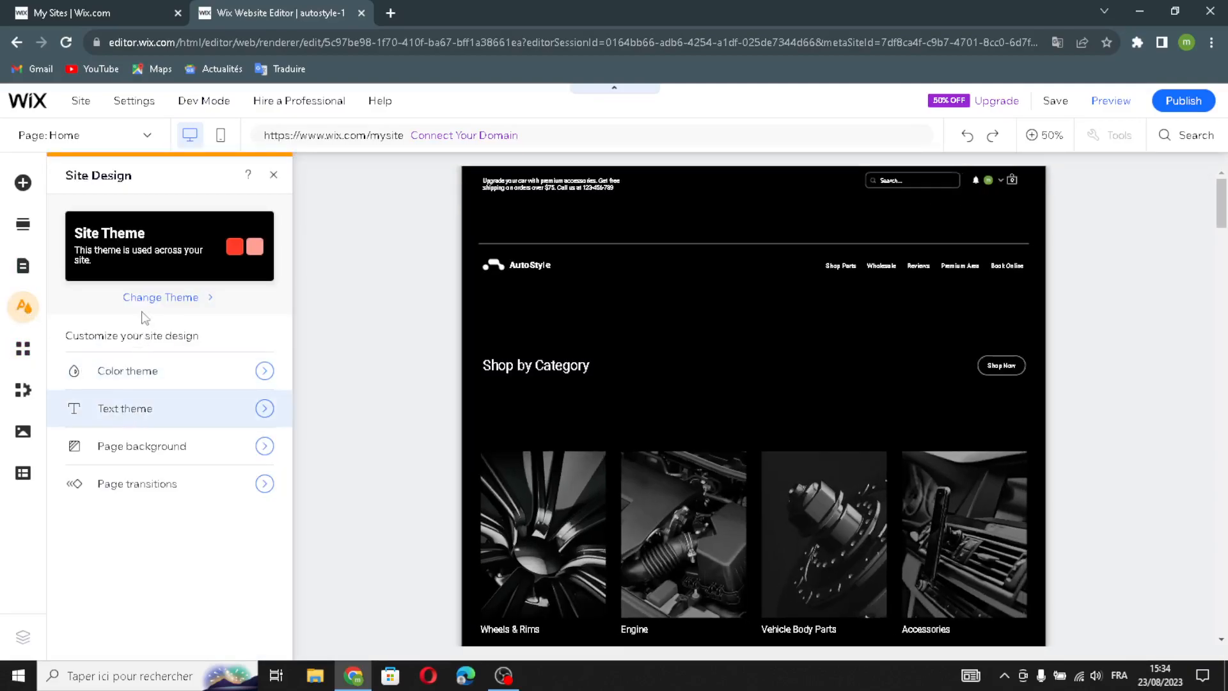
click(159, 298)
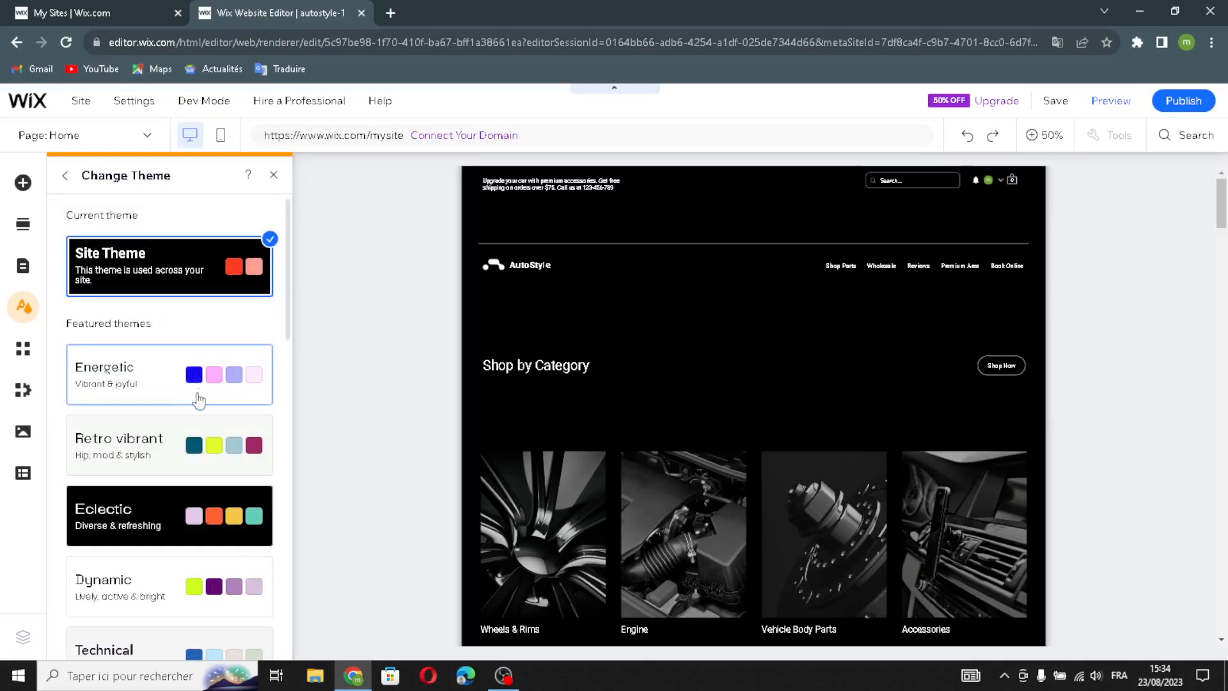
click(273, 177)
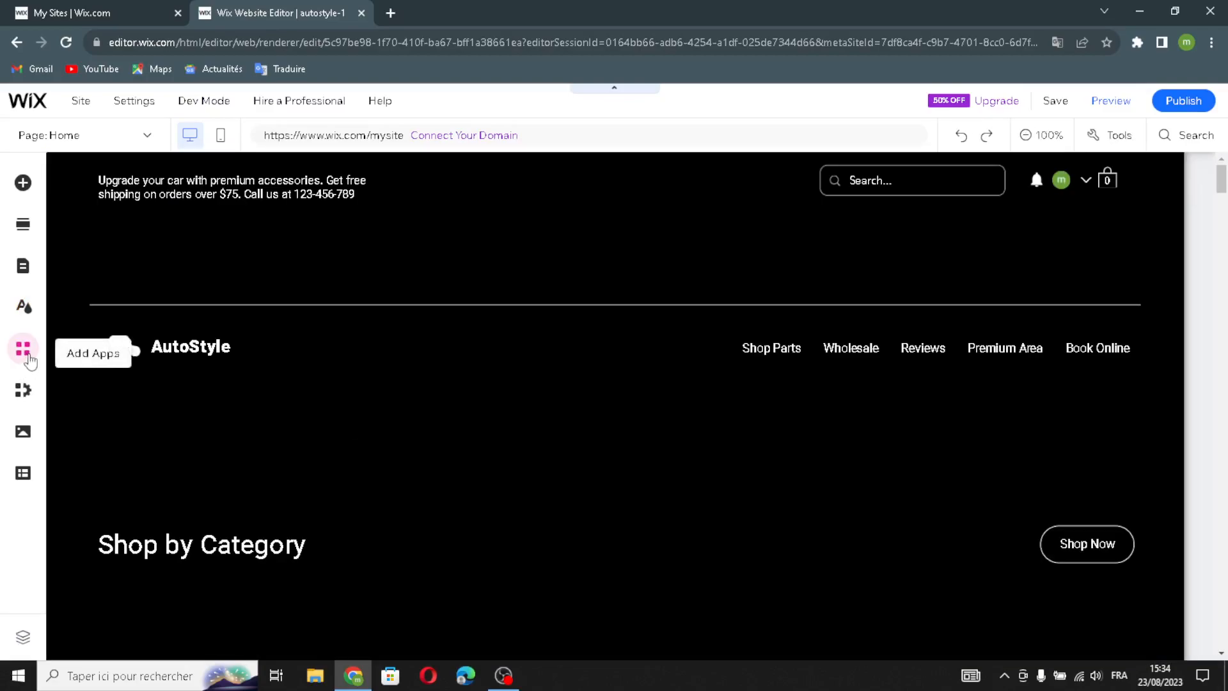
Step: Browse the Marketing, Sell Online and Services & Events app categories in the Wix App Market and close it
click(26, 351)
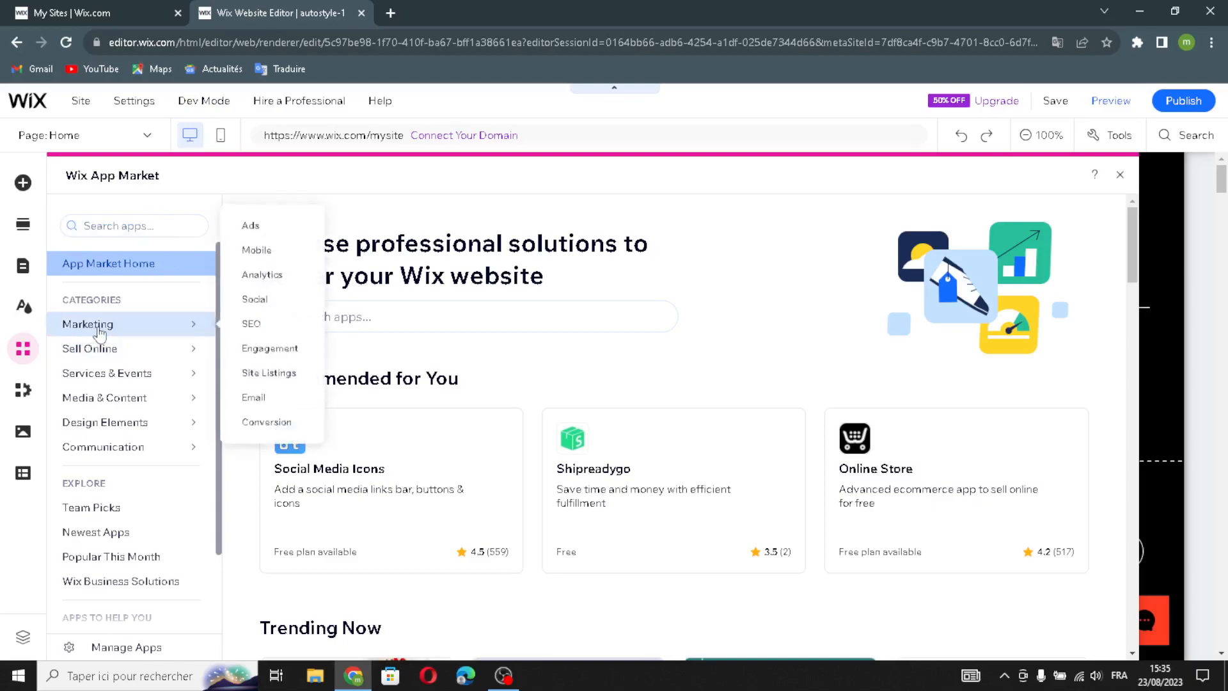
mouse_move(94, 358)
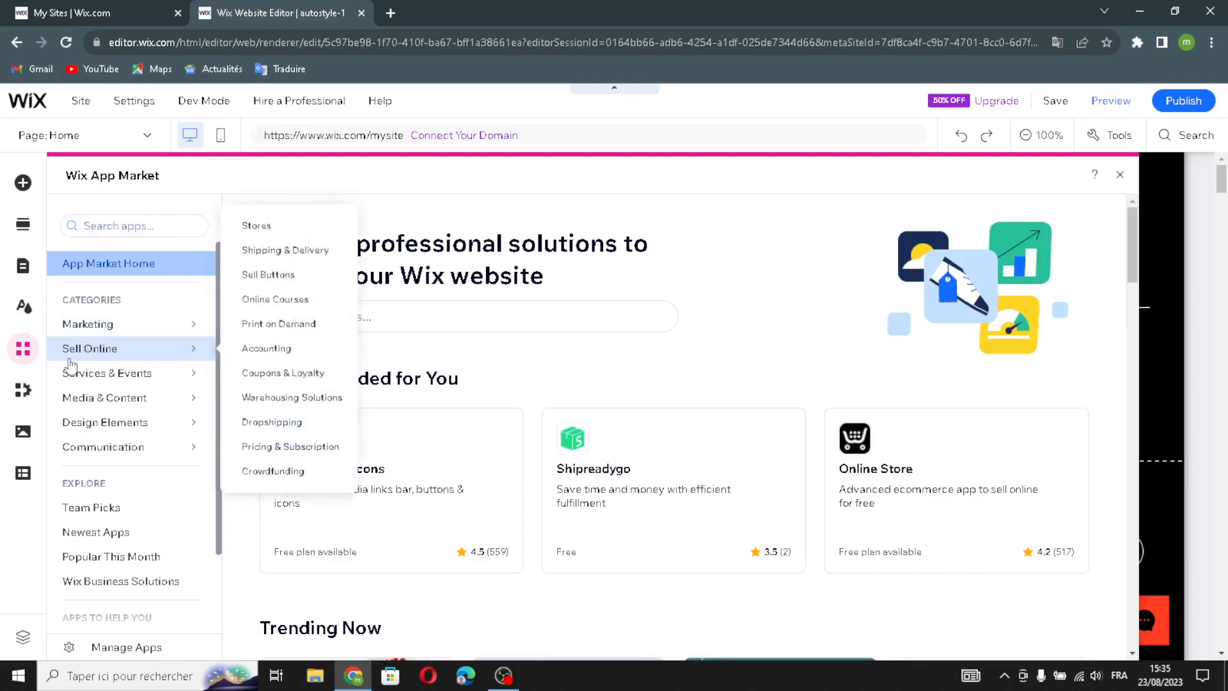
mouse_move(111, 379)
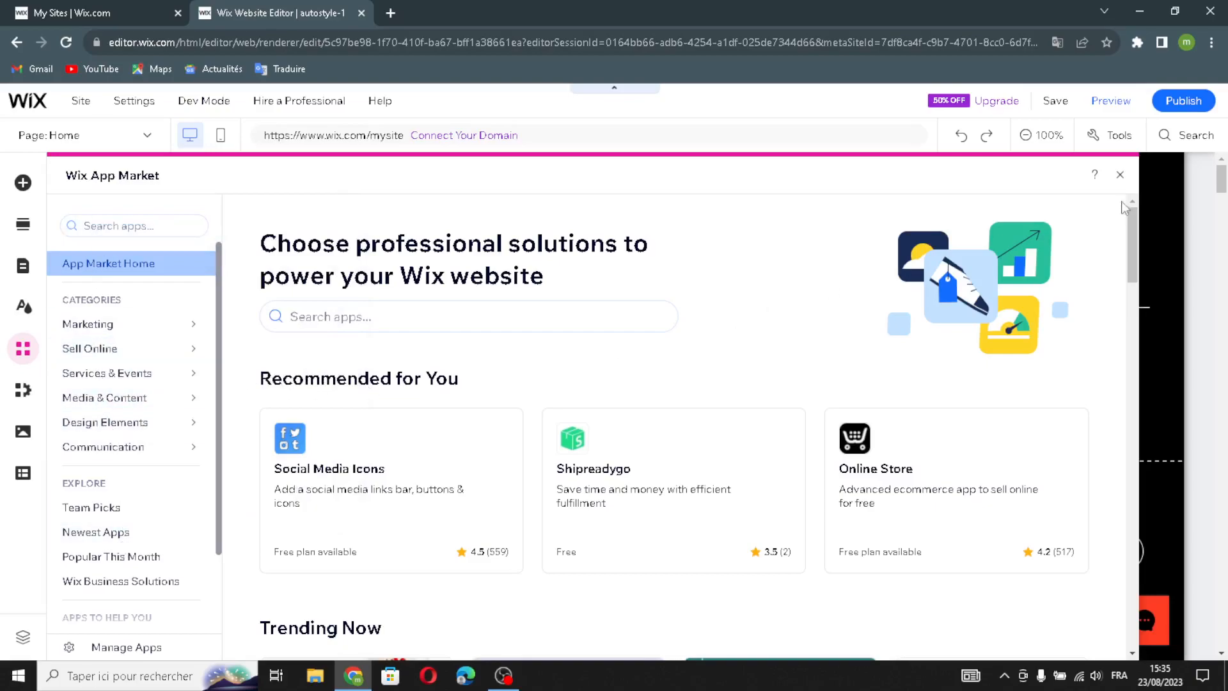
click(1119, 174)
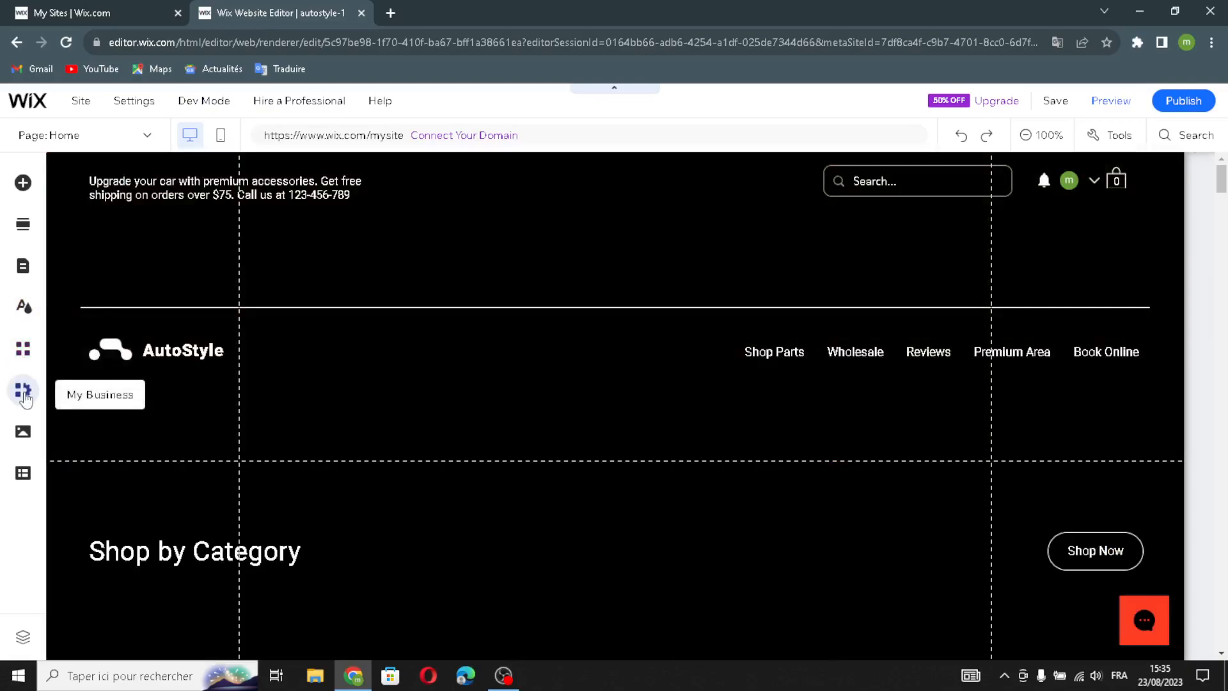
Step: Review the business management options for Wix Stores, Bookings, Blog, Forms & Payments, Members Area, Chat, Site Search and FAQ
click(23, 390)
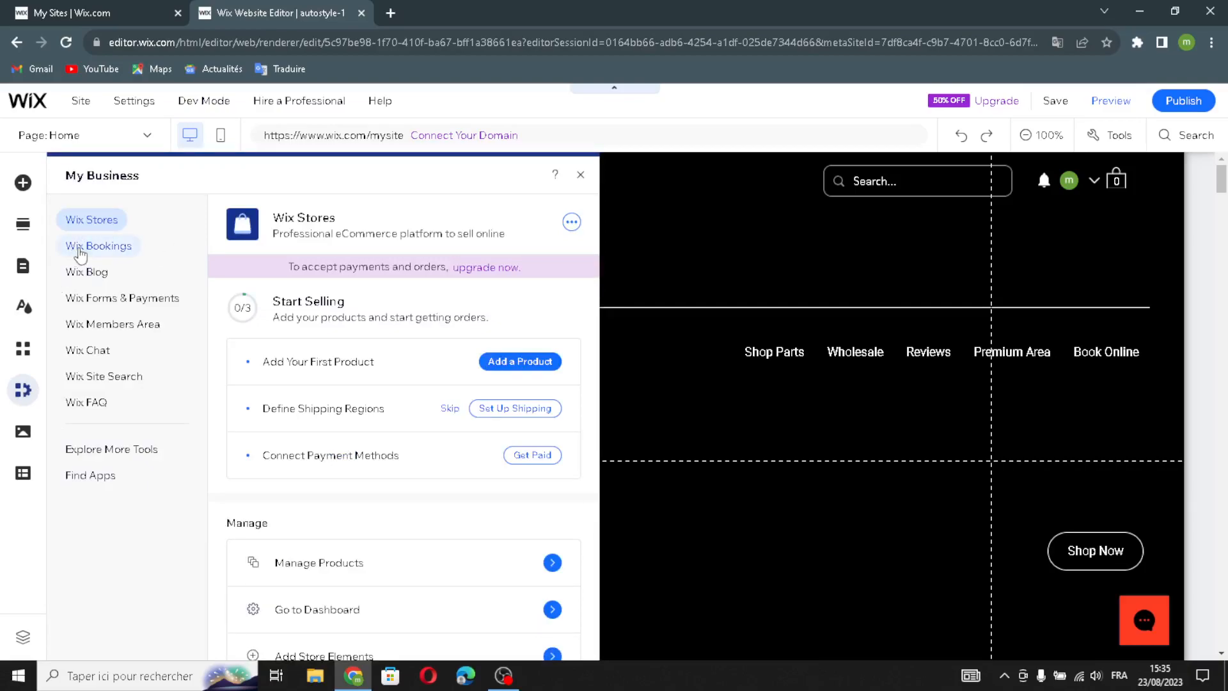
click(95, 248)
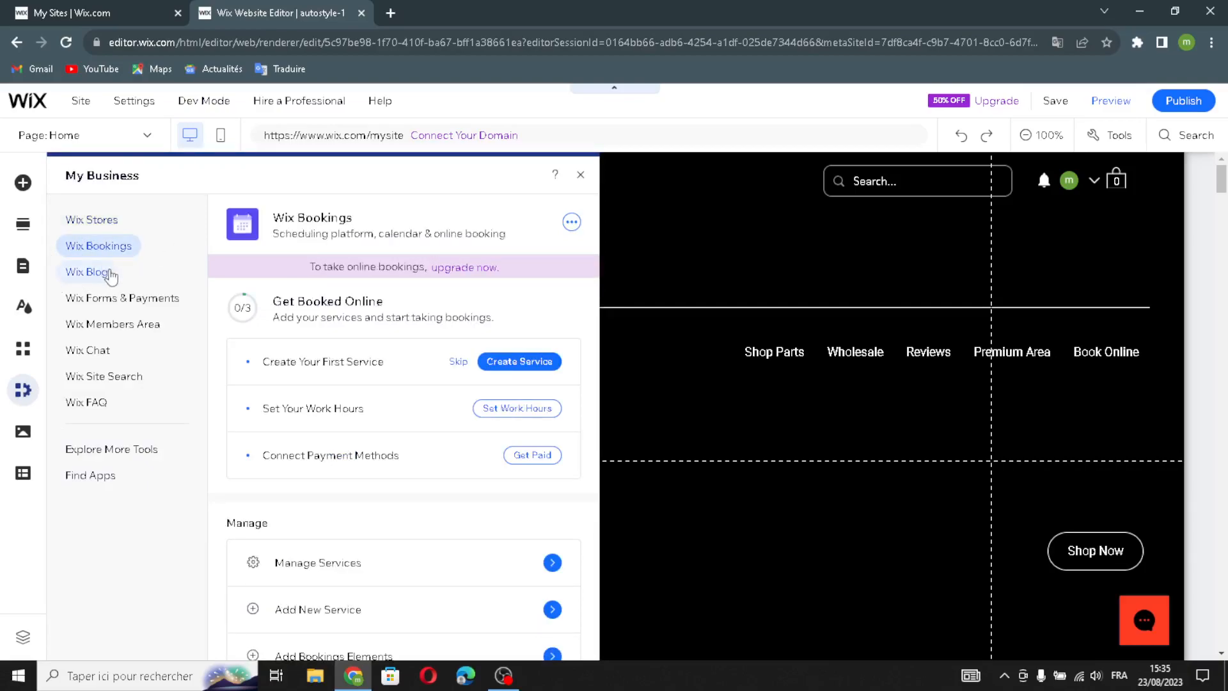
click(83, 275)
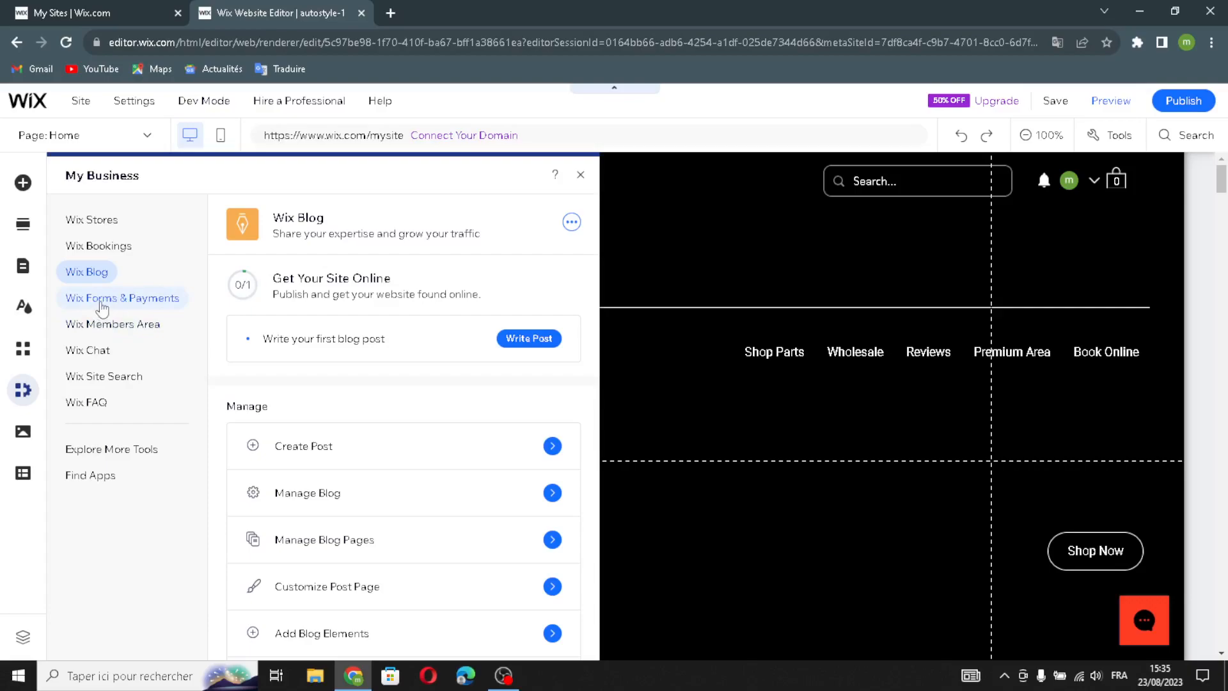
click(102, 308)
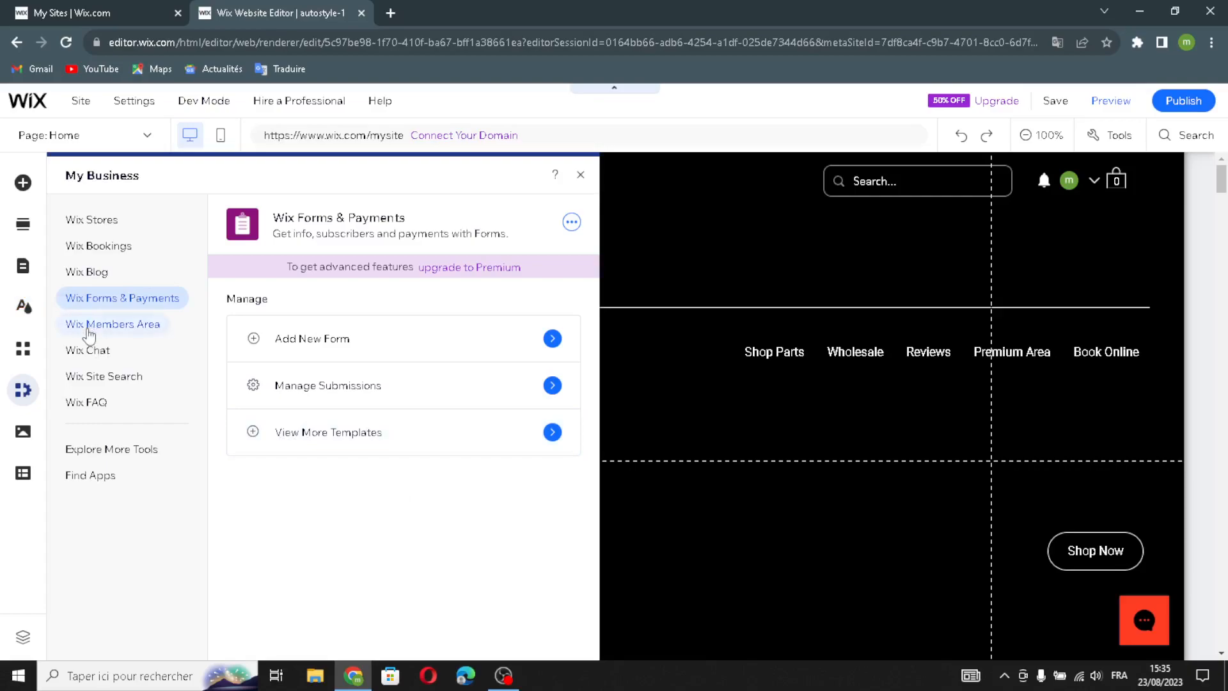
click(113, 324)
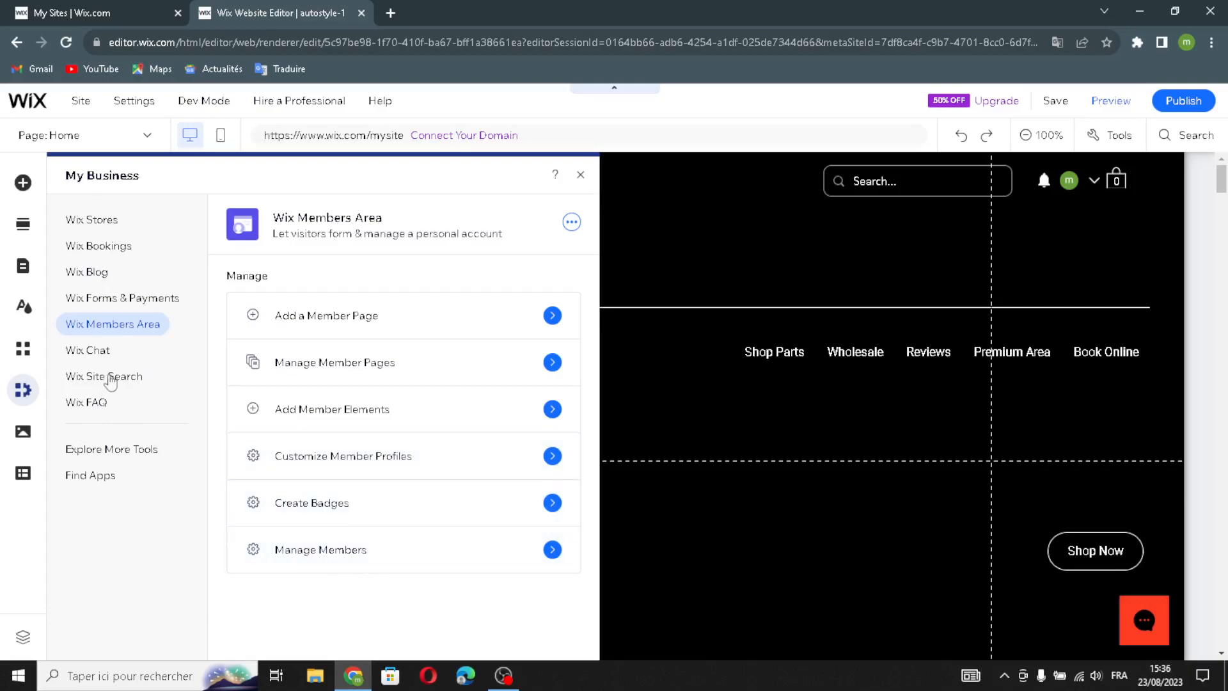
click(105, 356)
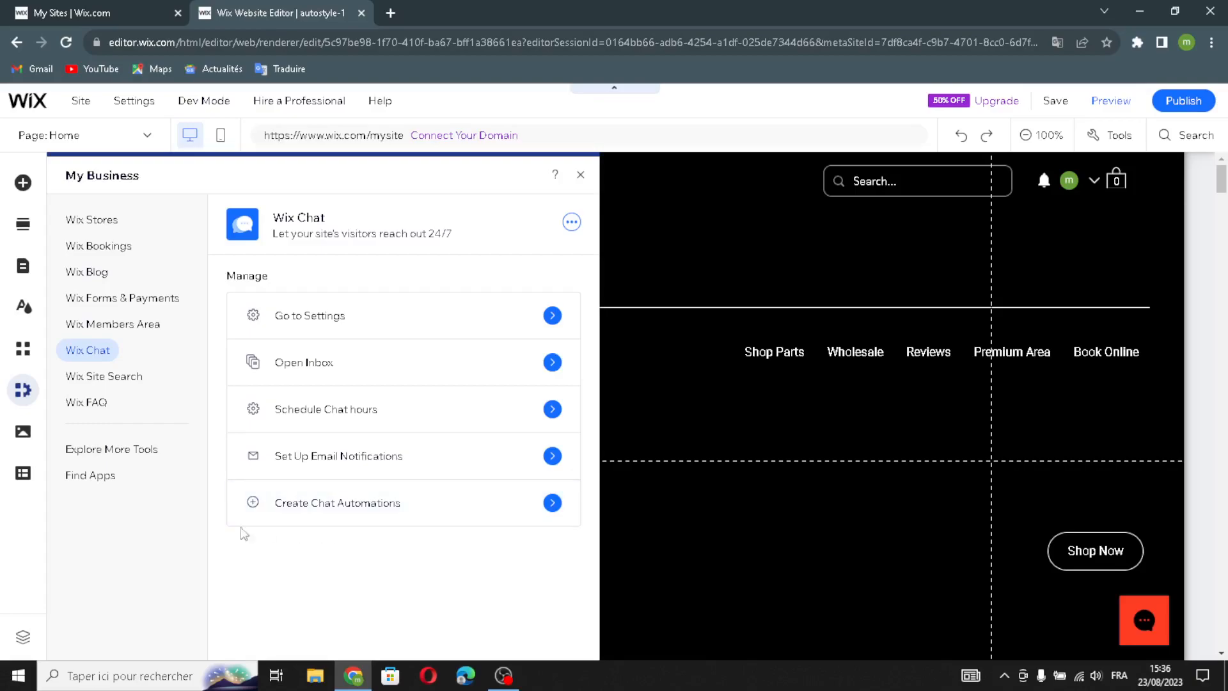
click(92, 376)
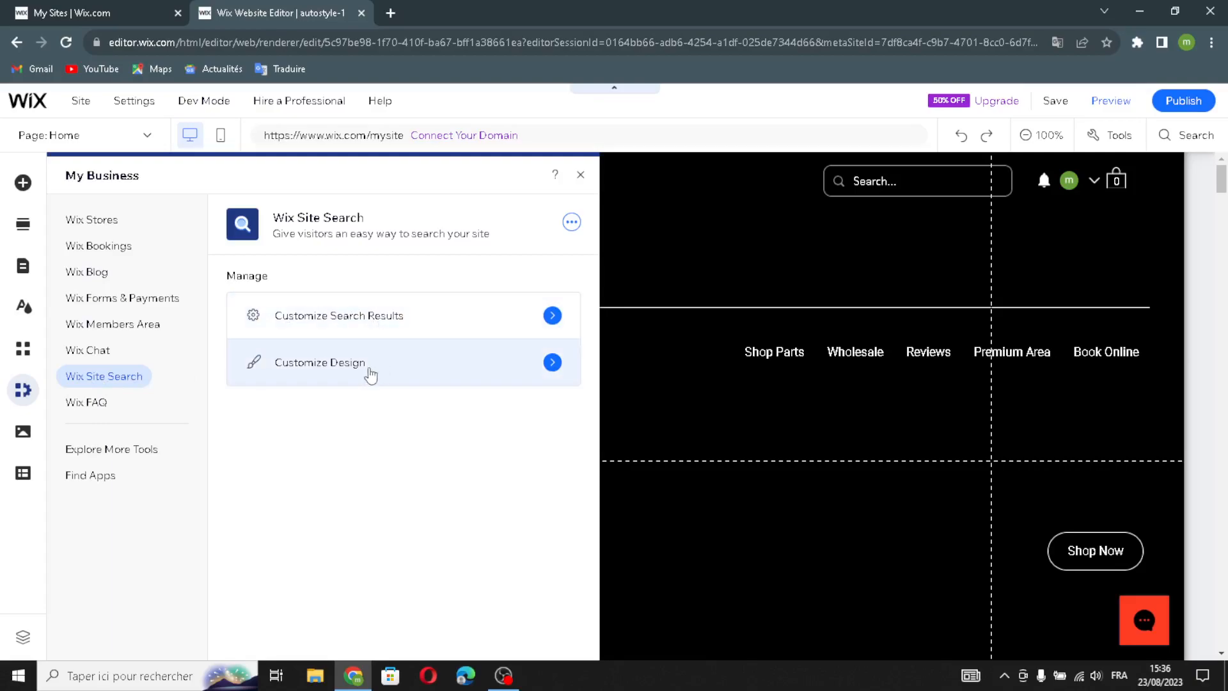
click(96, 405)
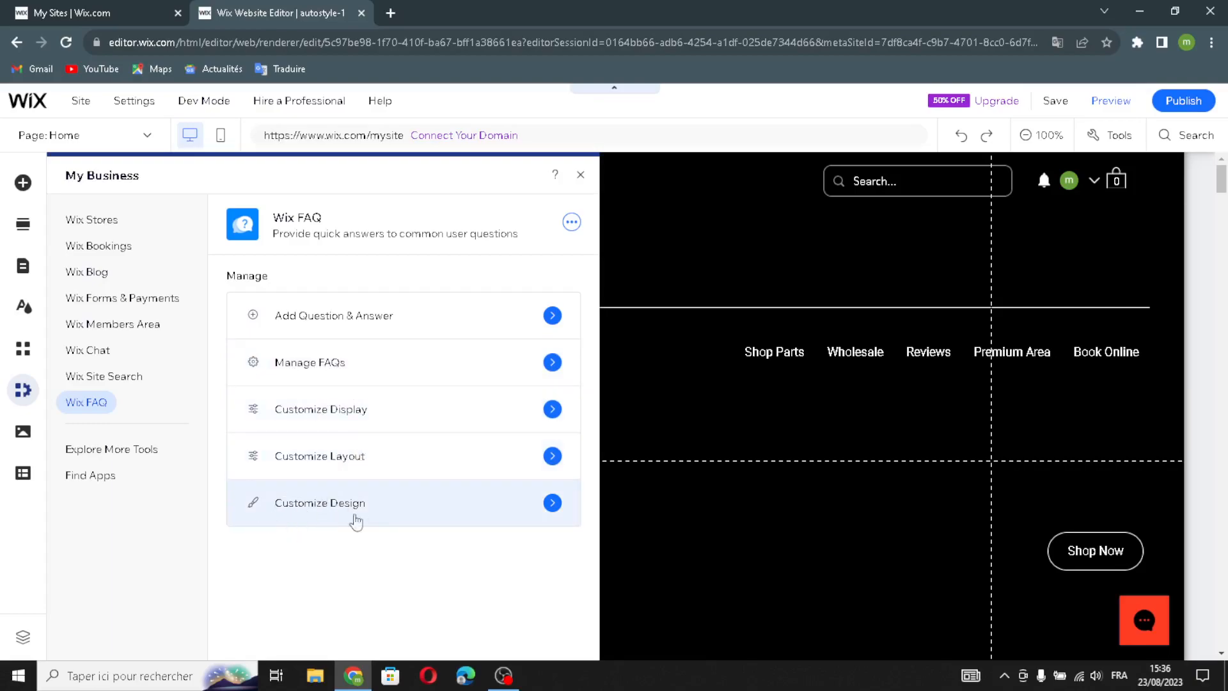
Step: Look over the media upload sources and editing tools, check the CMS introduction, and close it
click(23, 433)
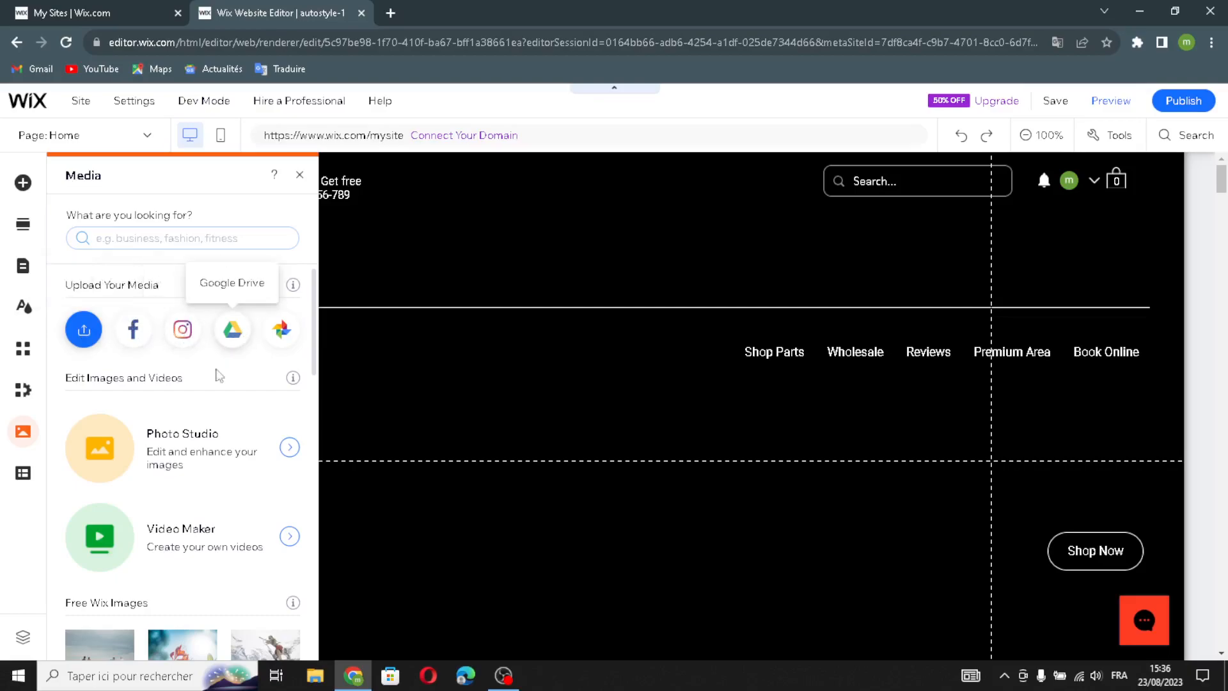
scroll(167, 473, down, 2)
click(22, 474)
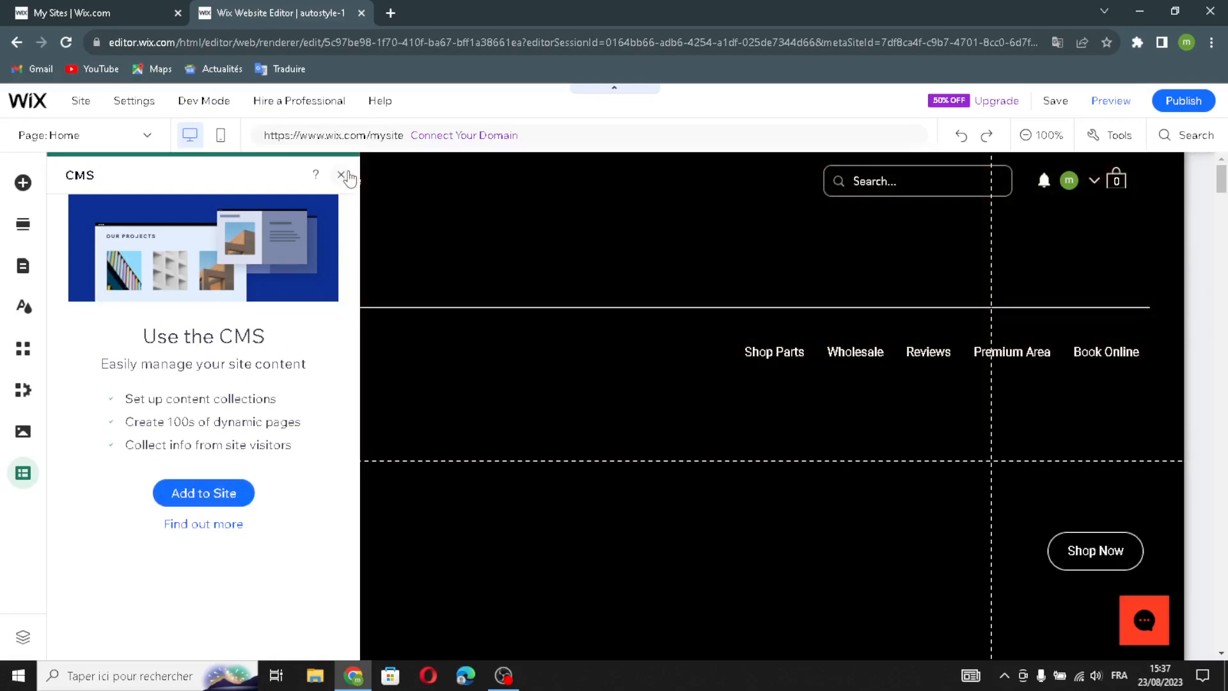
click(341, 175)
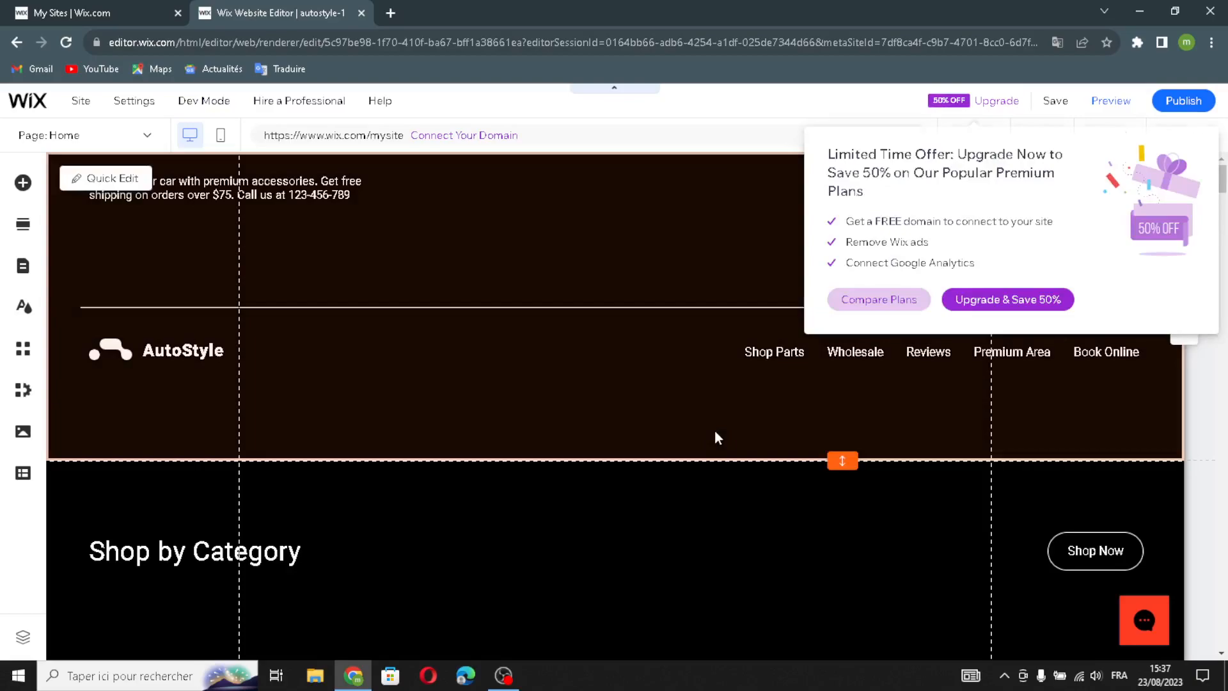
right_click(715, 432)
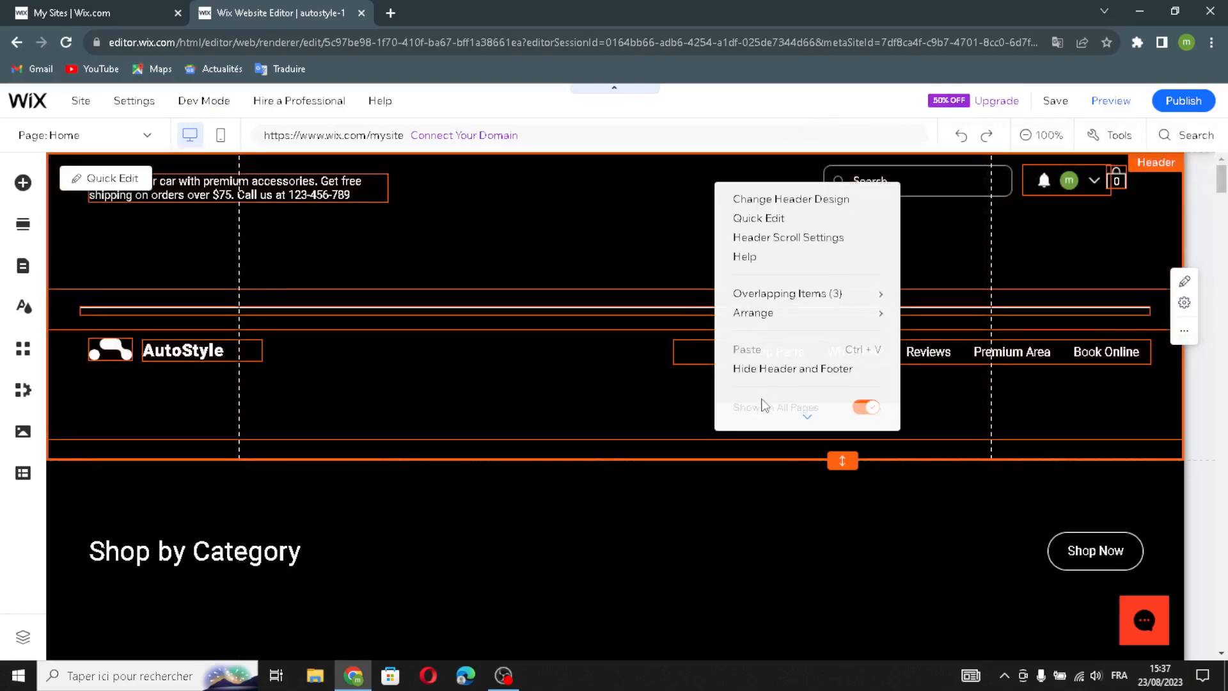
click(895, 515)
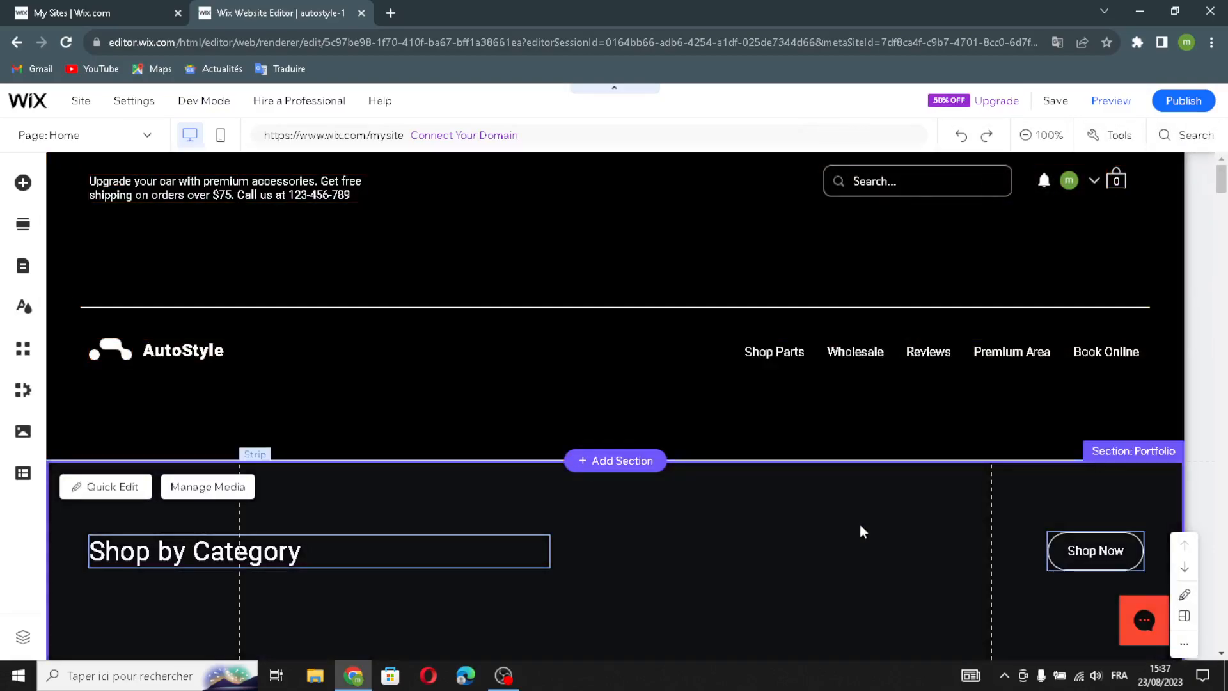